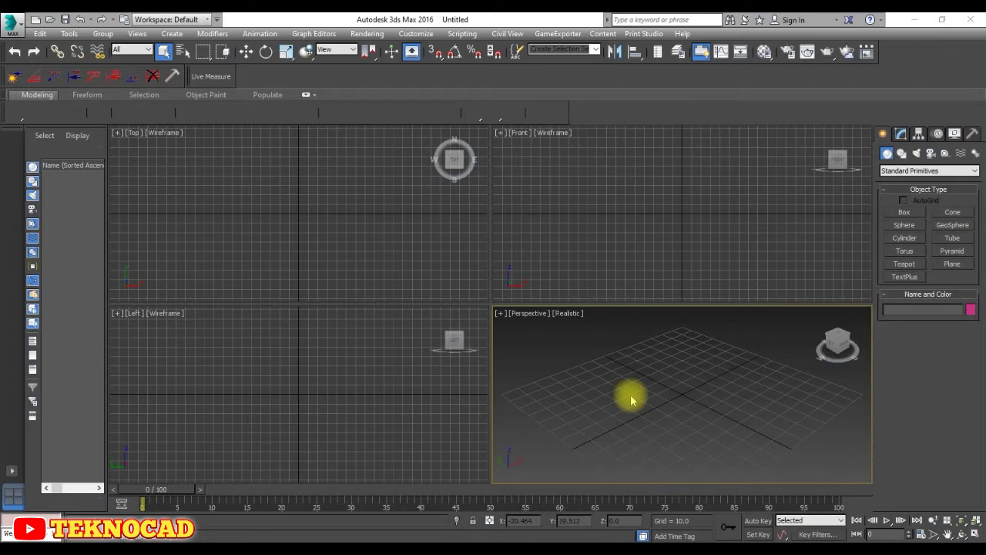
Step: Maximize the Perspective viewport so it replaces the four-view layout
{"action": "left_click", "coordinate": [975, 537]}
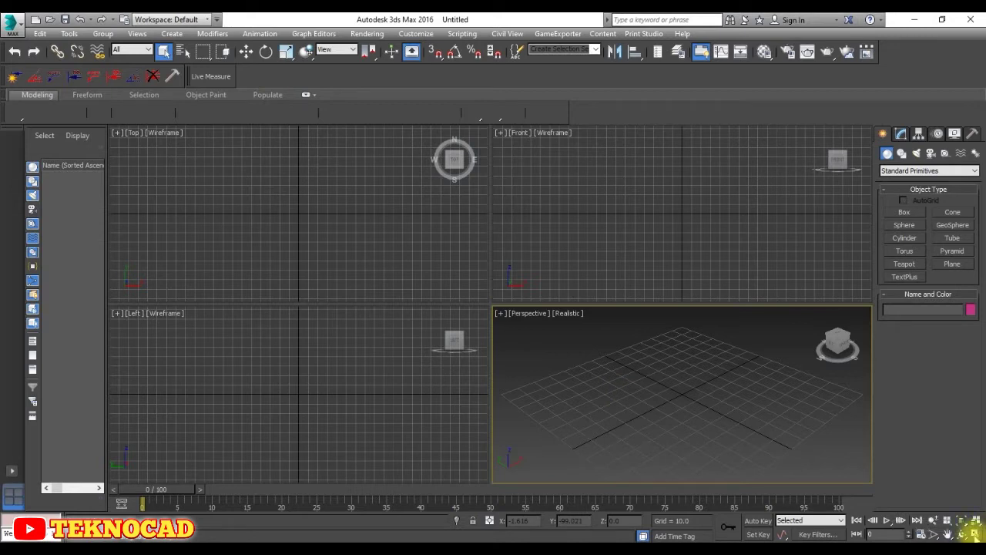
{"action": "left_click", "coordinate": [975, 534]}
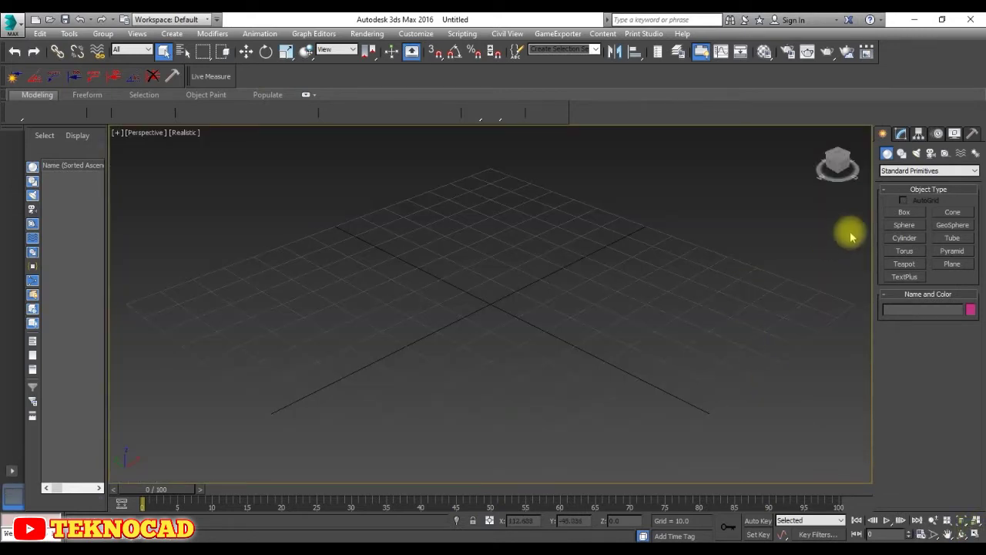
Step: Draw two boxes, Box001 and Box002, side by side on the grid
{"action": "left_click", "coordinate": [905, 212]}
{"action": "mouse_move", "coordinate": [332, 249]}
{"action": "left_mouse_down"}
{"action": "mouse_move", "coordinate": [453, 279]}
{"action": "mouse_move", "coordinate": [468, 269]}
{"action": "left_mouse_up"}
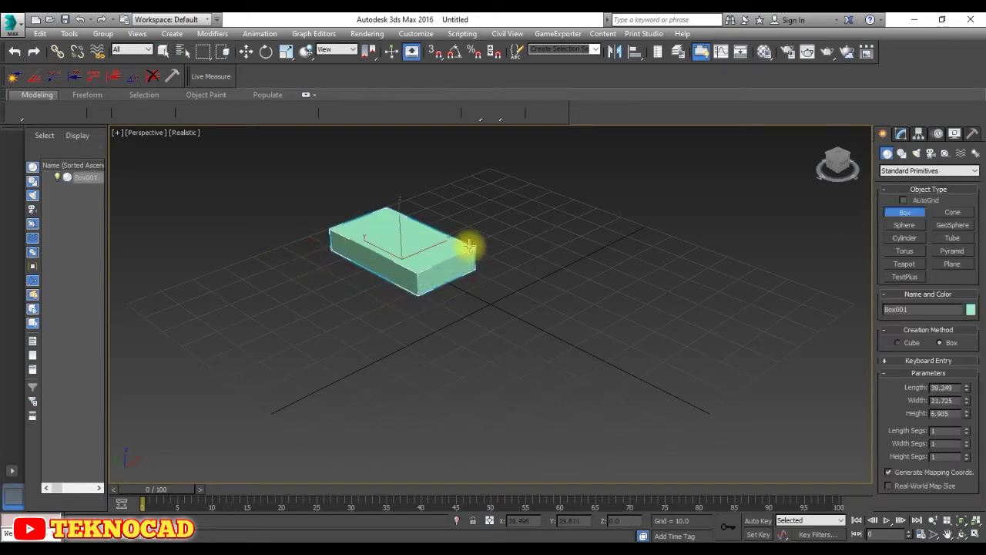
{"action": "left_click", "coordinate": [469, 247]}
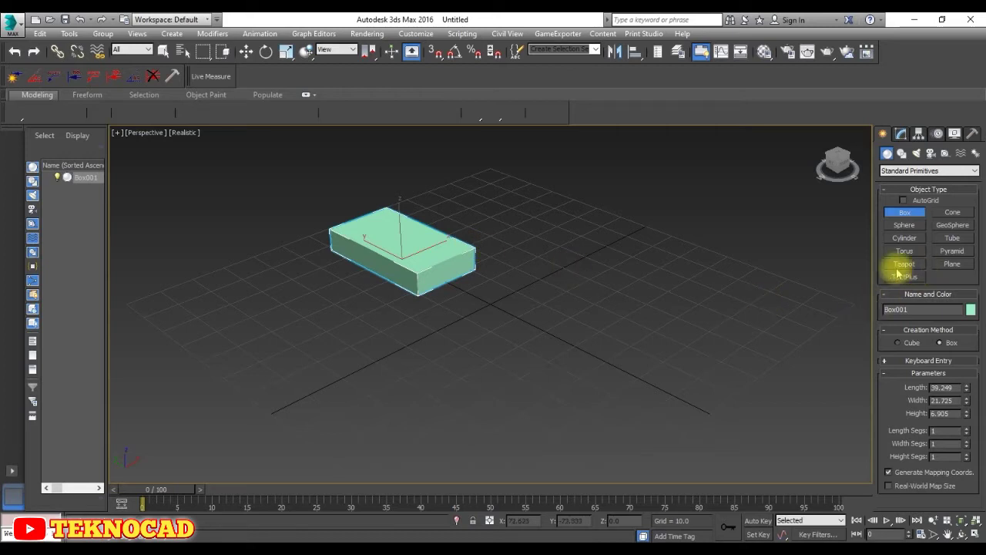
{"action": "left_click_drag", "start_coordinate": [494, 250], "coordinate": [612, 273]}
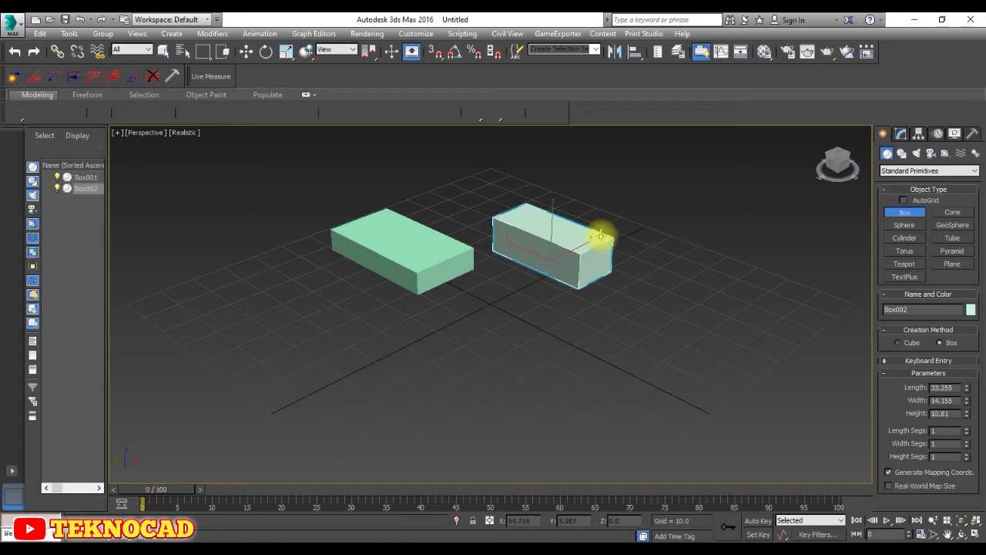
{"action": "left_click", "coordinate": [600, 236]}
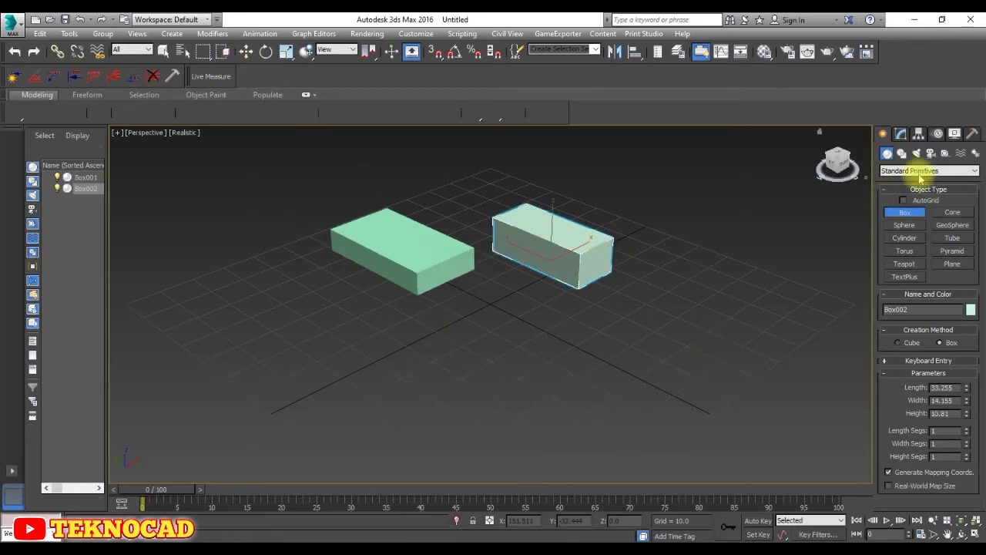
{"action": "right_click", "coordinate": [276, 213]}
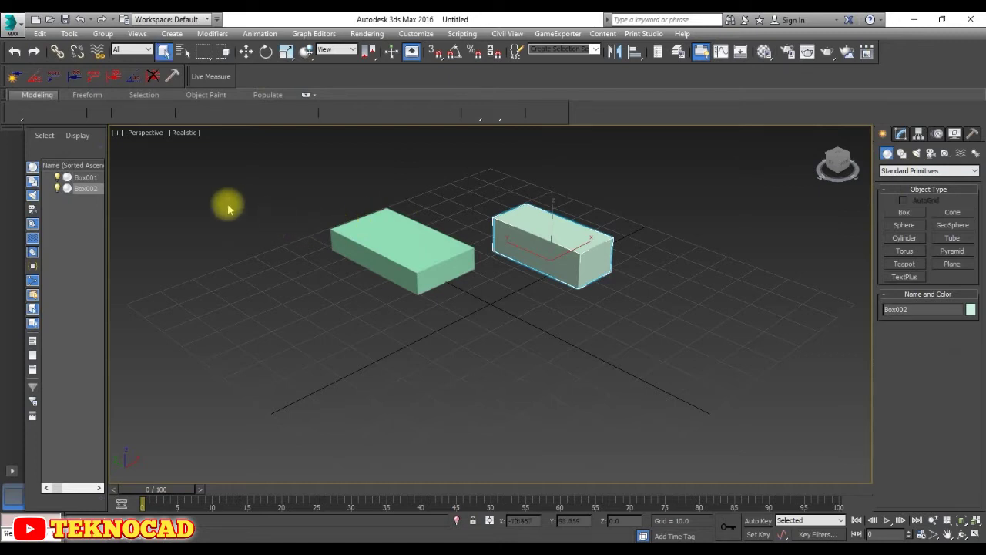
Step: Select Box001 and Box002 from the scene list, then clear the selection
{"action": "left_click", "coordinate": [87, 177]}
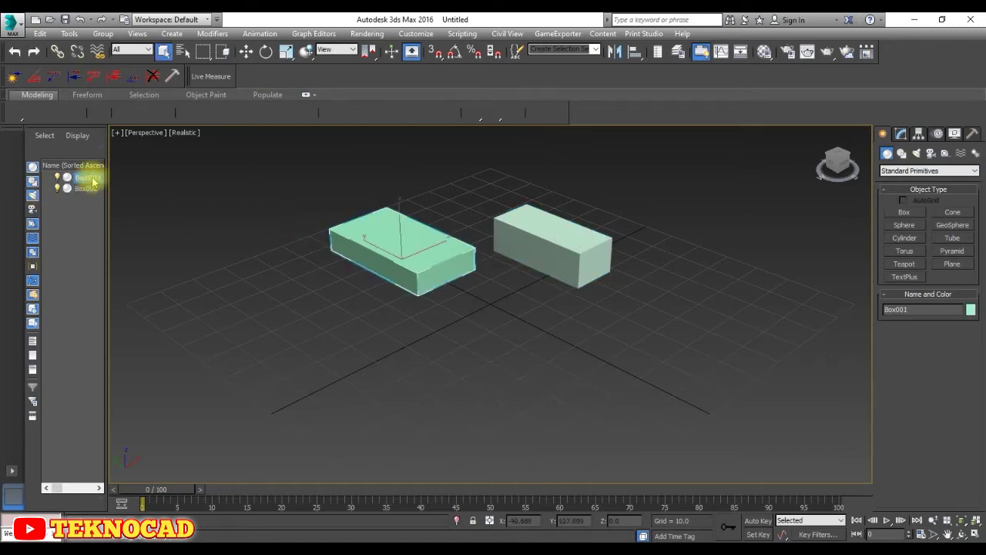
{"action": "left_click", "coordinate": [88, 189]}
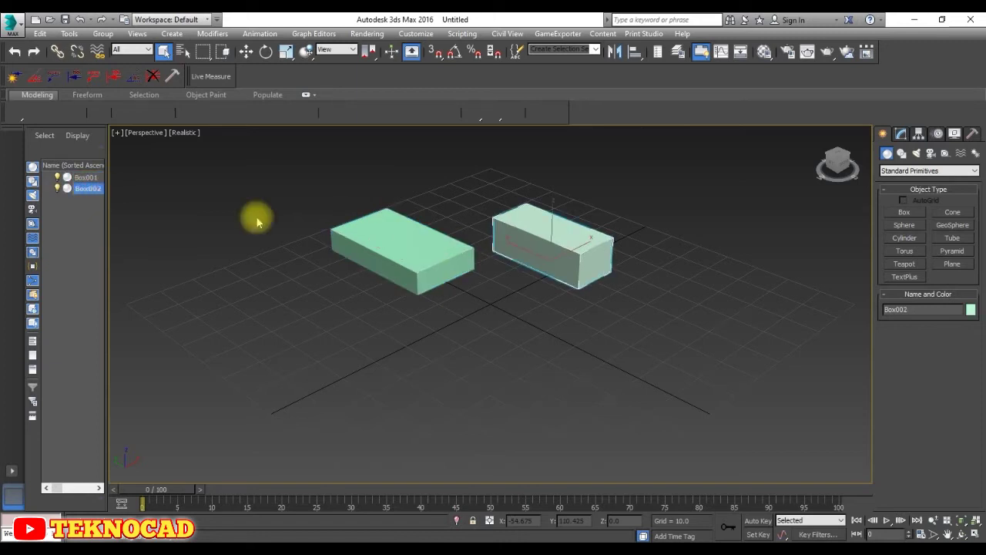
{"action": "left_click", "coordinate": [651, 185]}
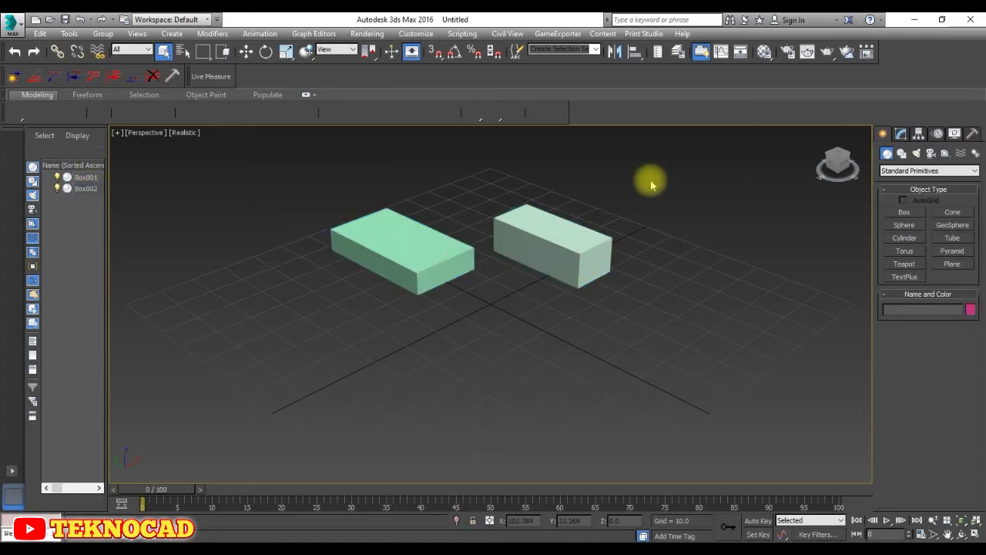
Step: Select Box001 and show its Box parameters (Length 39.249, Width 21.725, Height 6.905) in Modify
{"action": "left_click", "coordinate": [419, 240]}
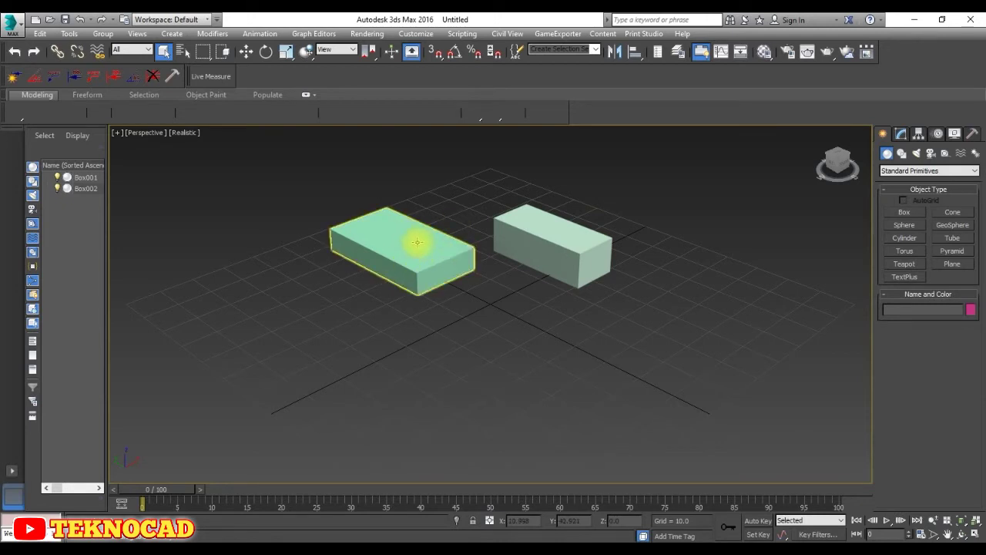
{"action": "left_click", "coordinate": [417, 242]}
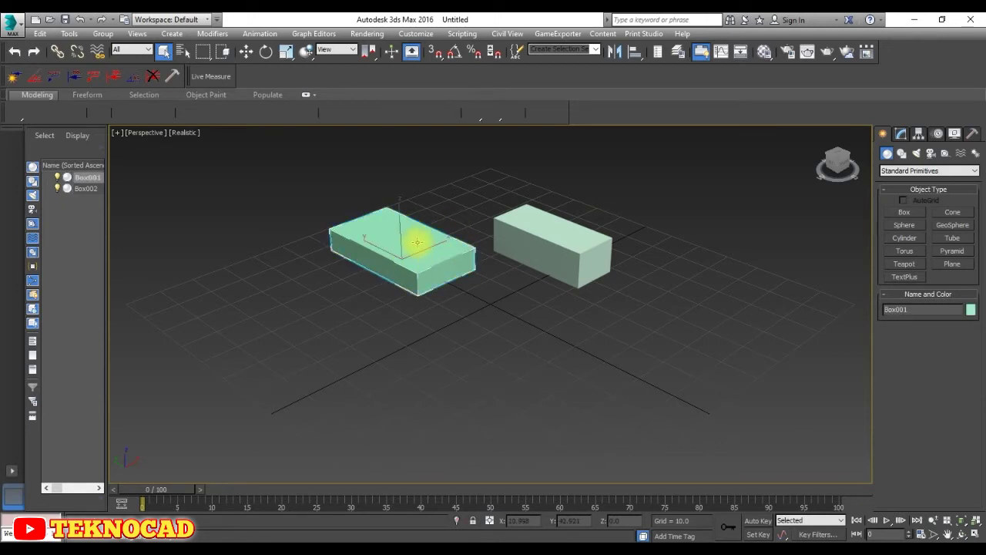
{"action": "left_click", "coordinate": [606, 376]}
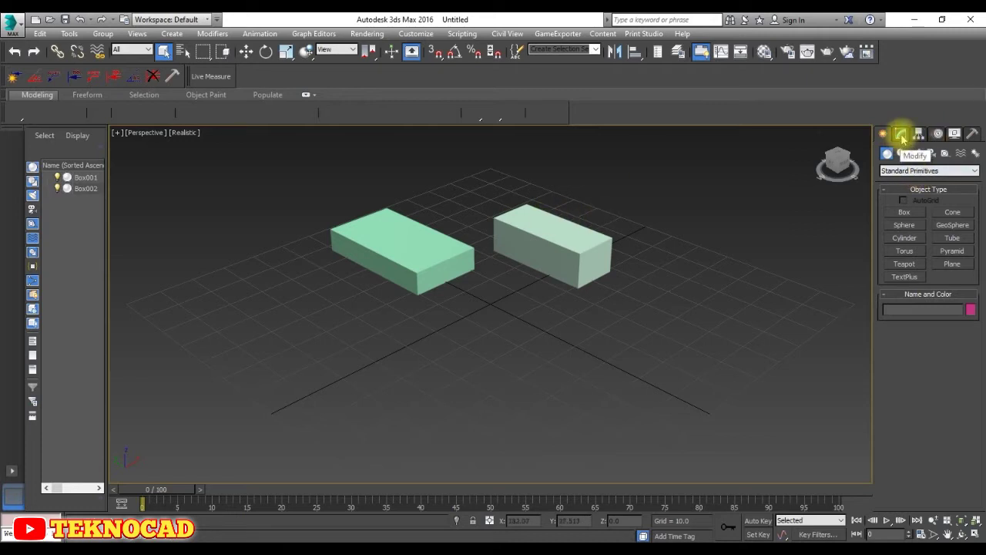
{"action": "left_click", "coordinate": [416, 241]}
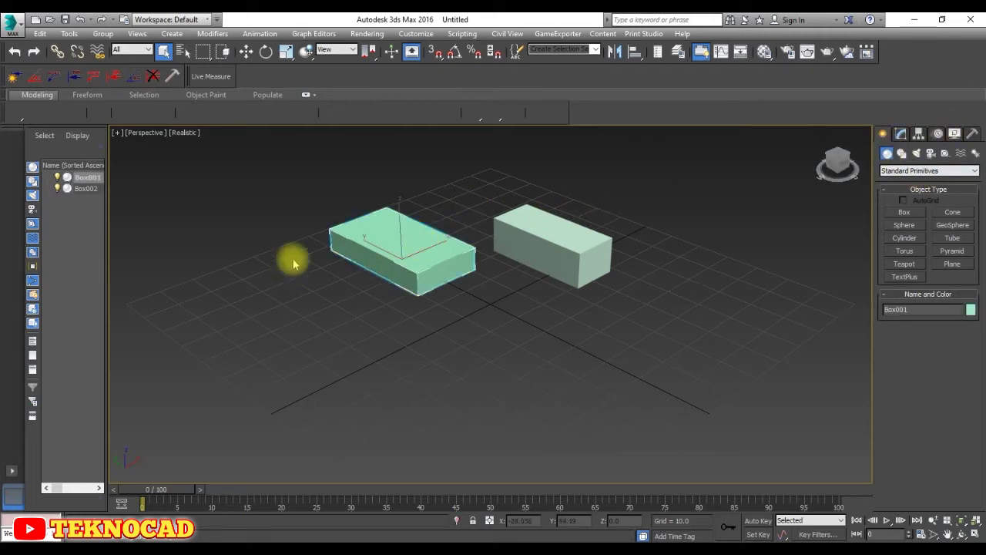
{"action": "left_click", "coordinate": [900, 135]}
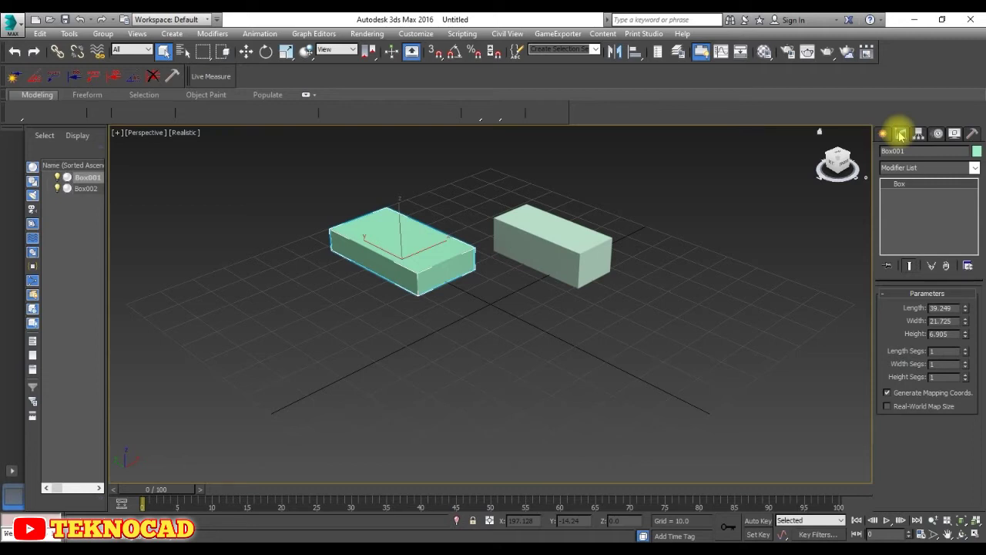
{"action": "left_click", "coordinate": [909, 193]}
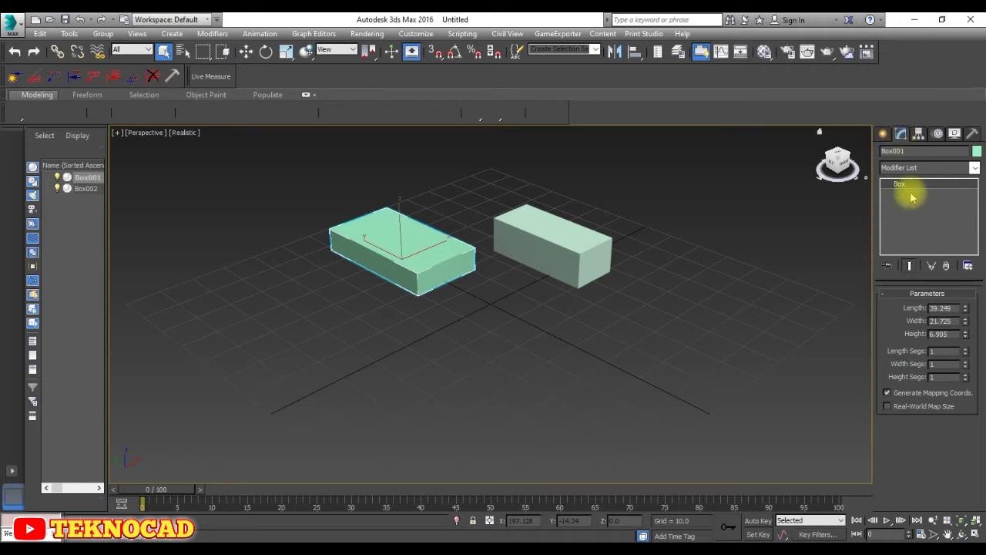
Step: Convert Box001 to an Editable Poly from the stack menu and enter Element mode
{"action": "right_click", "coordinate": [903, 190]}
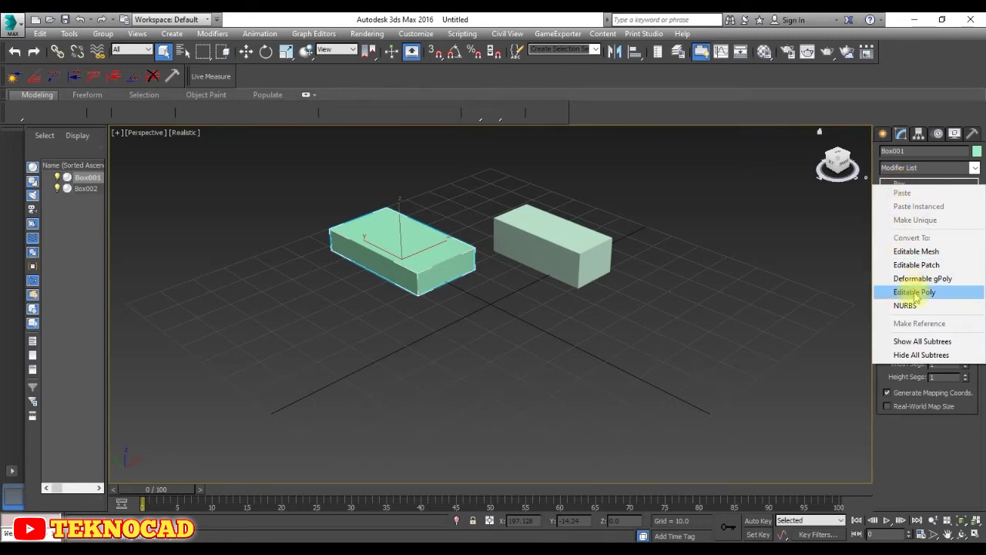
{"action": "left_click", "coordinate": [914, 293]}
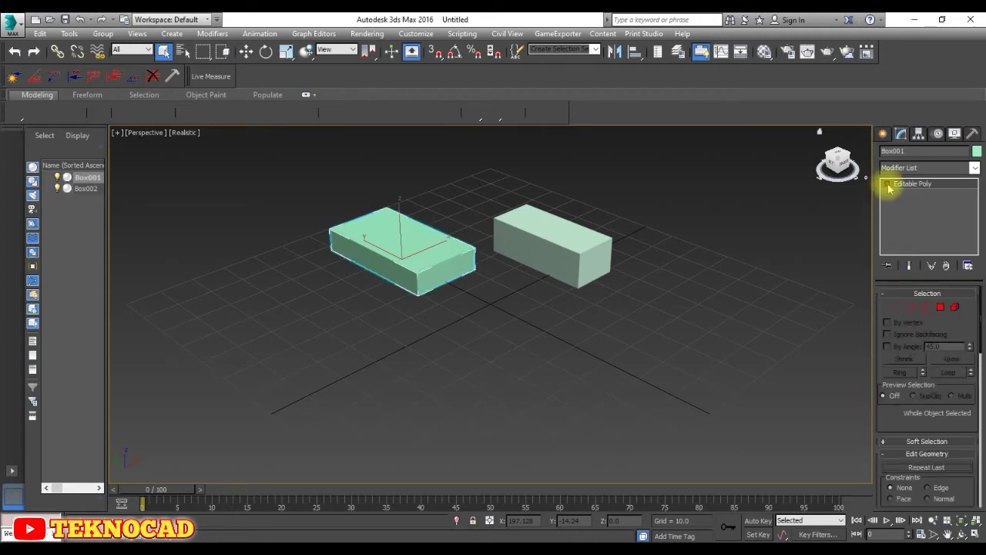
{"action": "left_click", "coordinate": [955, 309]}
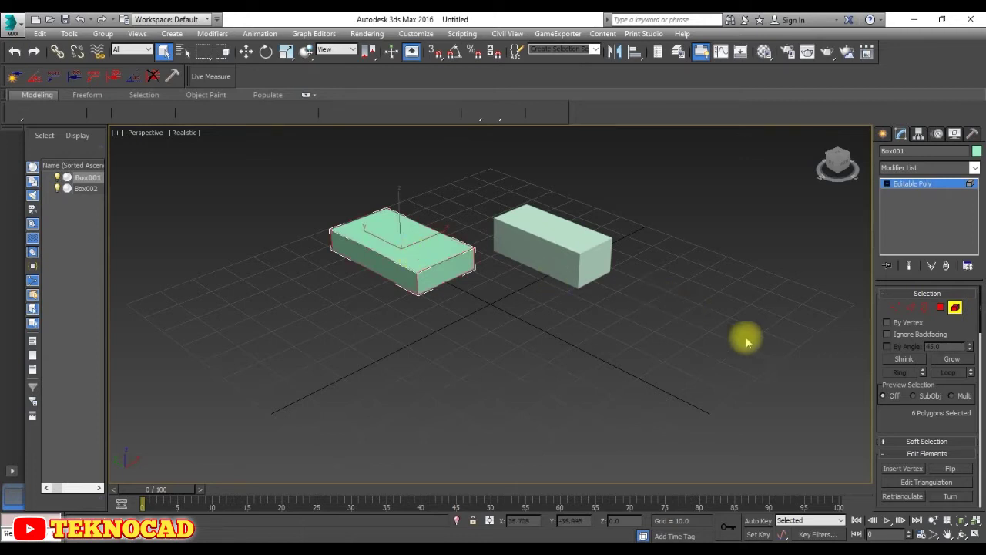
Step: Attach Box002 into Box001 with the Attach tool
{"action": "scroll", "coordinate": [948, 464], "scroll_direction": "down", "scroll_amount": 3}
{"action": "scroll", "coordinate": [948, 467], "scroll_direction": "down", "scroll_amount": 1}
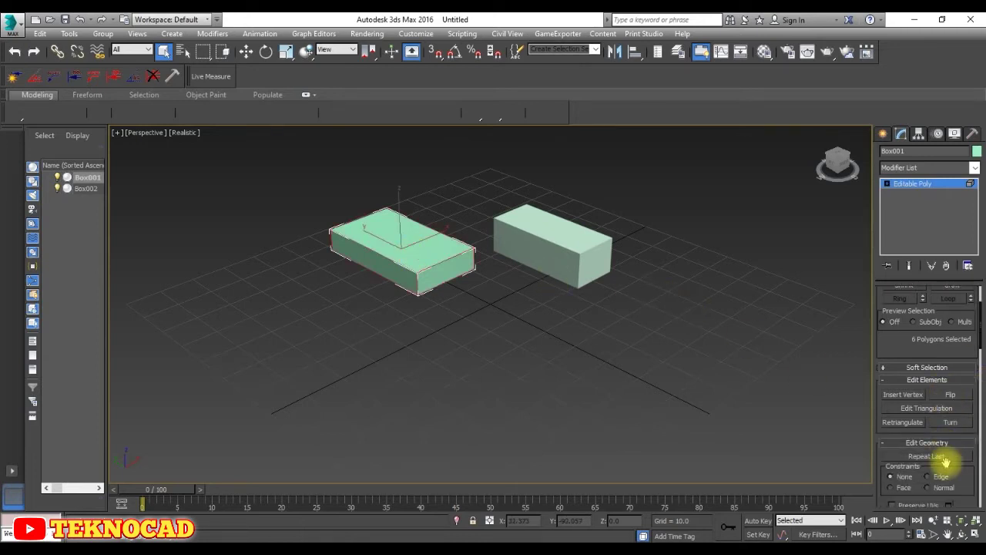
{"action": "scroll", "coordinate": [946, 462], "scroll_direction": "down", "scroll_amount": 2}
{"action": "scroll", "coordinate": [946, 462], "scroll_direction": "down", "scroll_amount": 1}
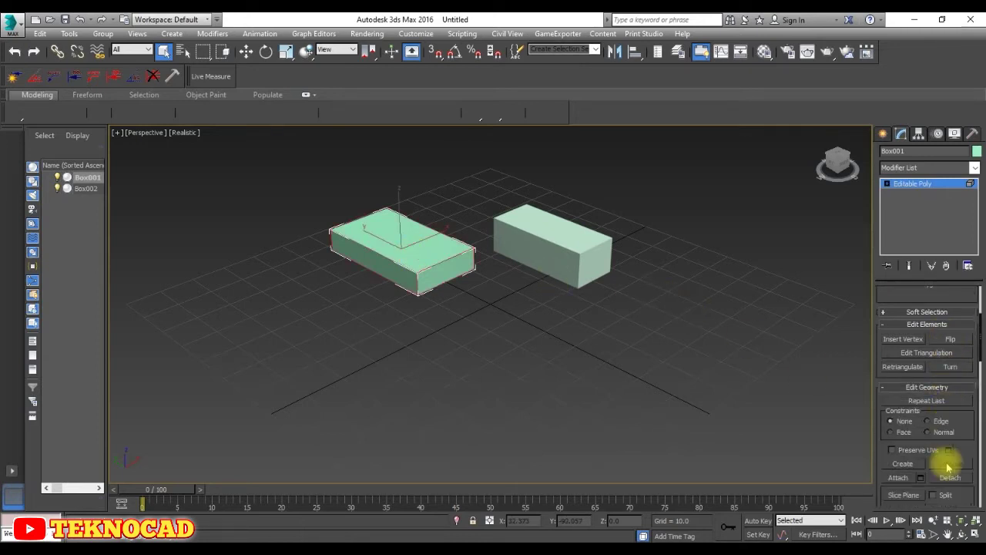
{"action": "left_click", "coordinate": [898, 479]}
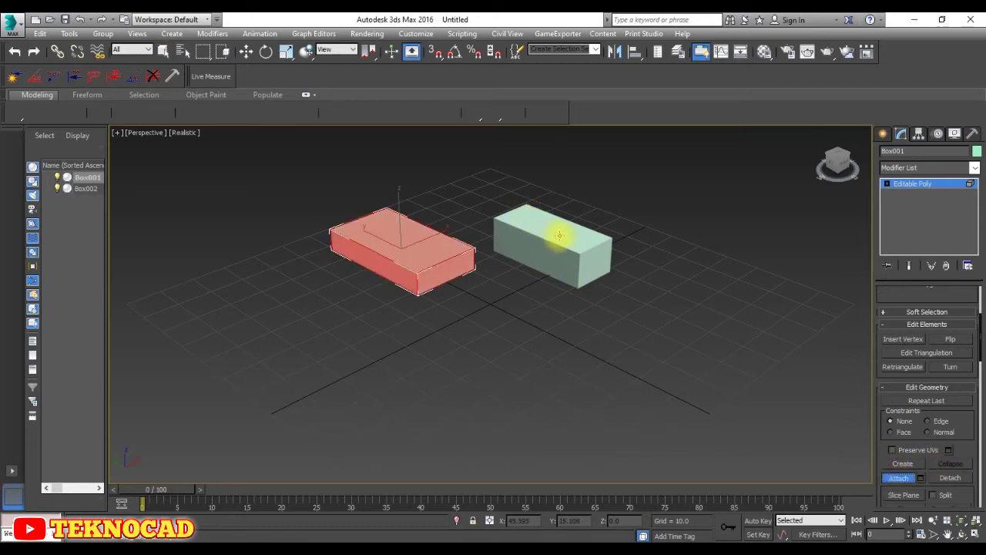
{"action": "left_click", "coordinate": [559, 235]}
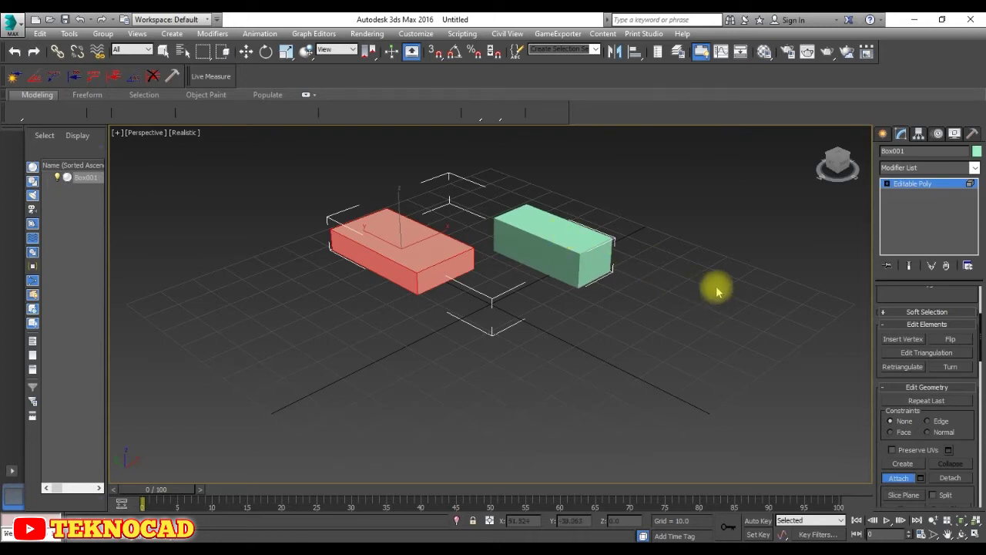
Step: Move the left box element further left on the grid and deselect it
{"action": "left_click", "coordinate": [899, 477]}
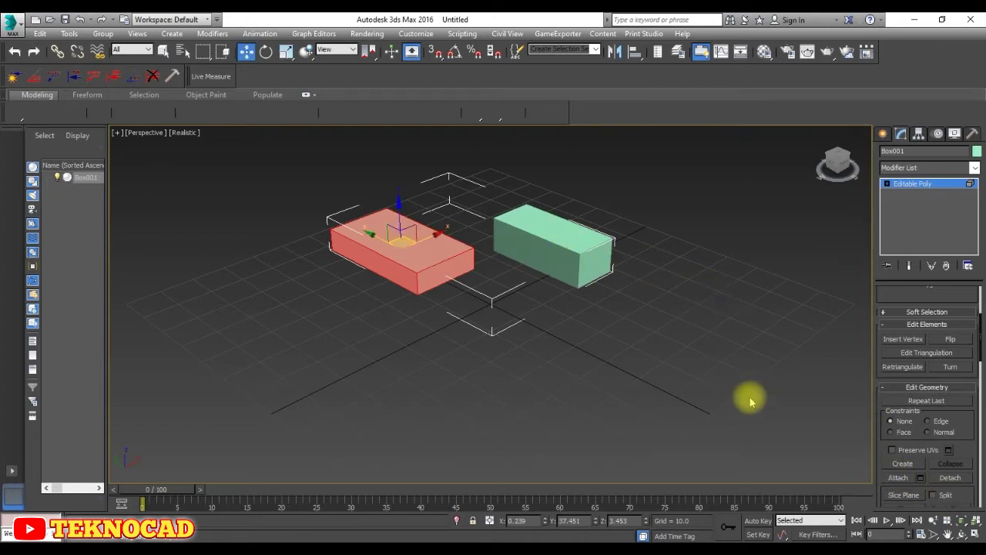
{"action": "left_click", "coordinate": [691, 326]}
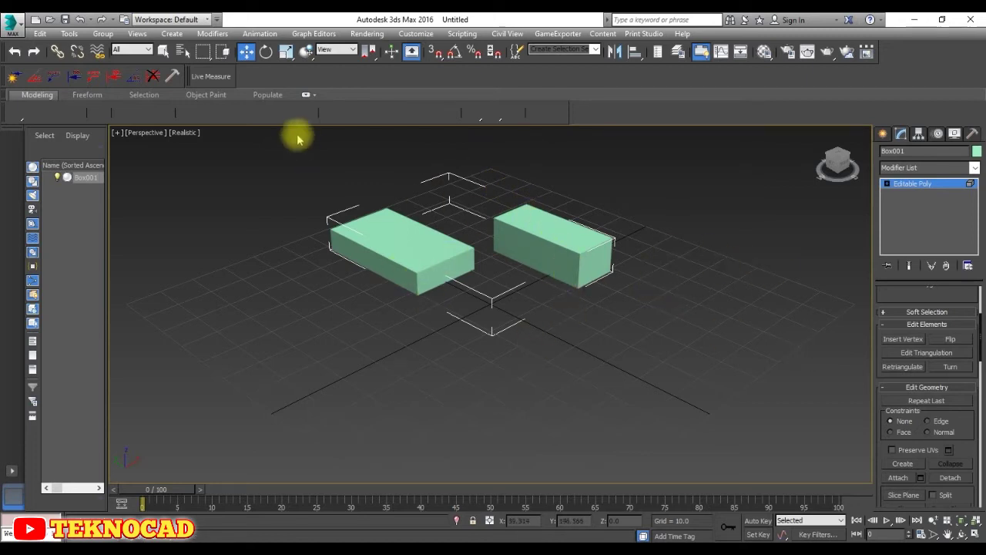
{"action": "left_click", "coordinate": [432, 250]}
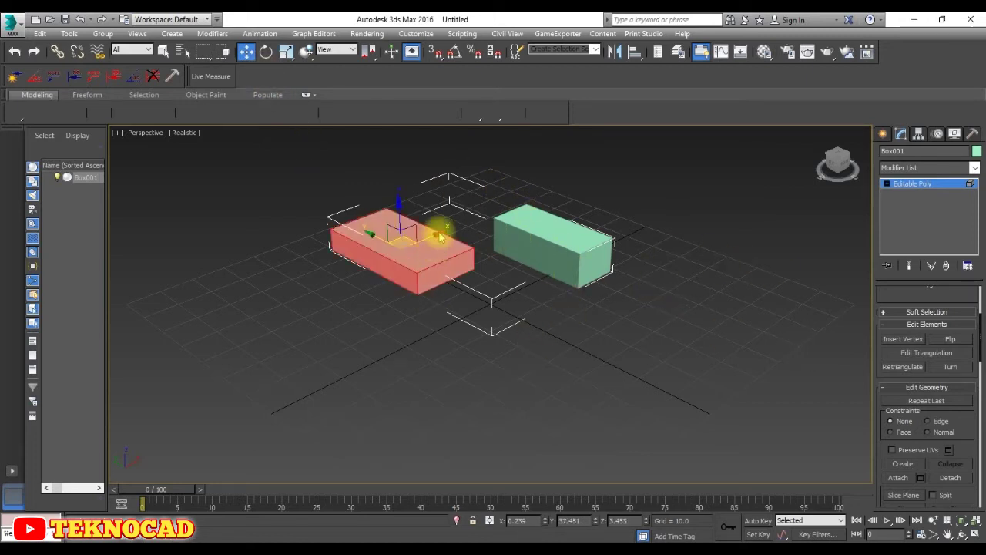
{"action": "left_click_drag", "start_coordinate": [391, 245], "coordinate": [327, 258]}
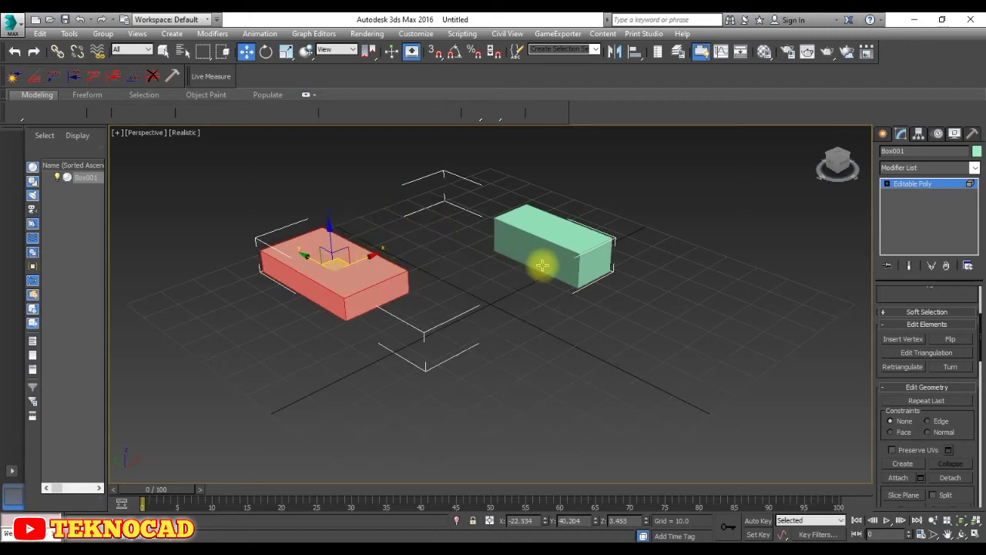
{"action": "left_click", "coordinate": [699, 352]}
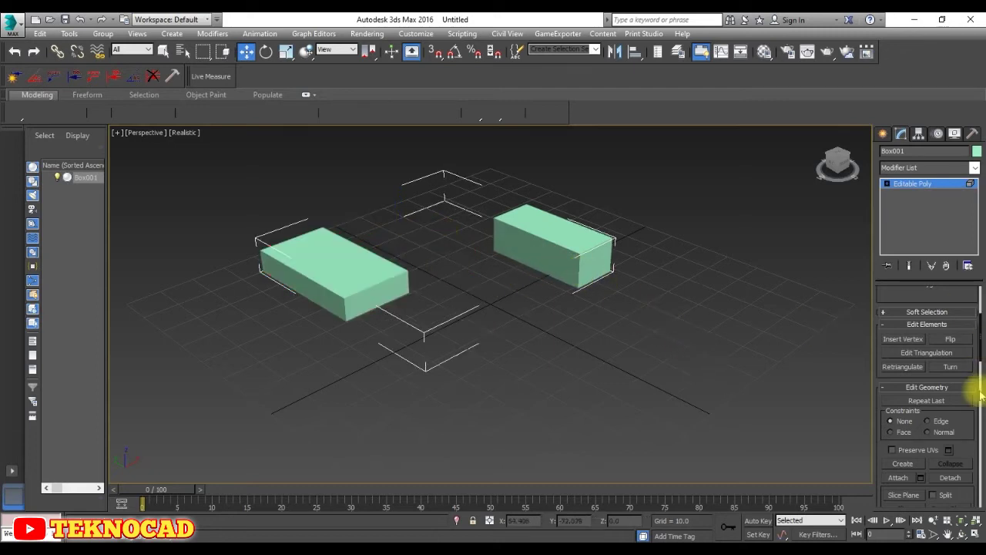
{"action": "scroll", "coordinate": [970, 408], "scroll_direction": "up", "scroll_amount": 3}
{"action": "scroll", "coordinate": [972, 413], "scroll_direction": "up", "scroll_amount": 3}
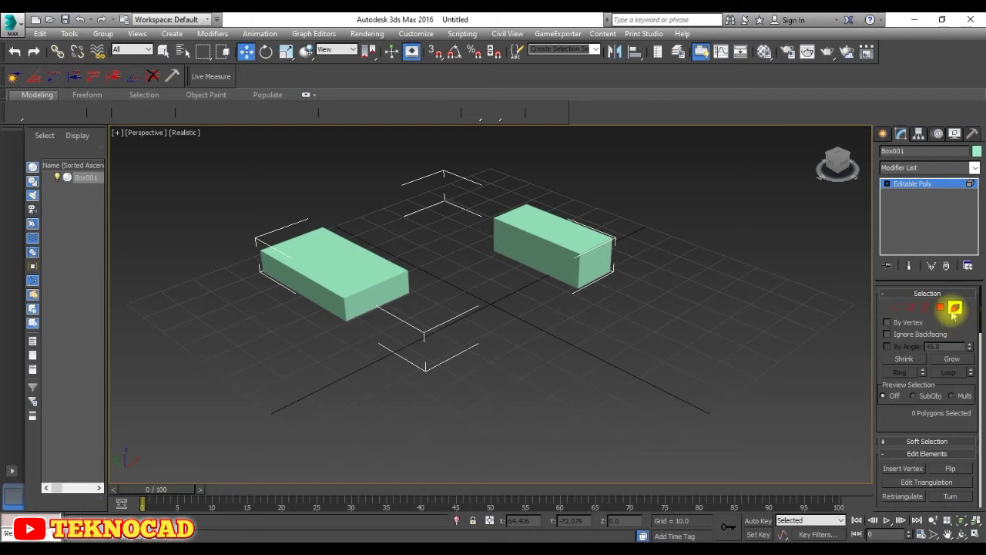
Step: Leave Element mode and move the two-box object slightly across the grid
{"action": "left_click", "coordinate": [955, 308]}
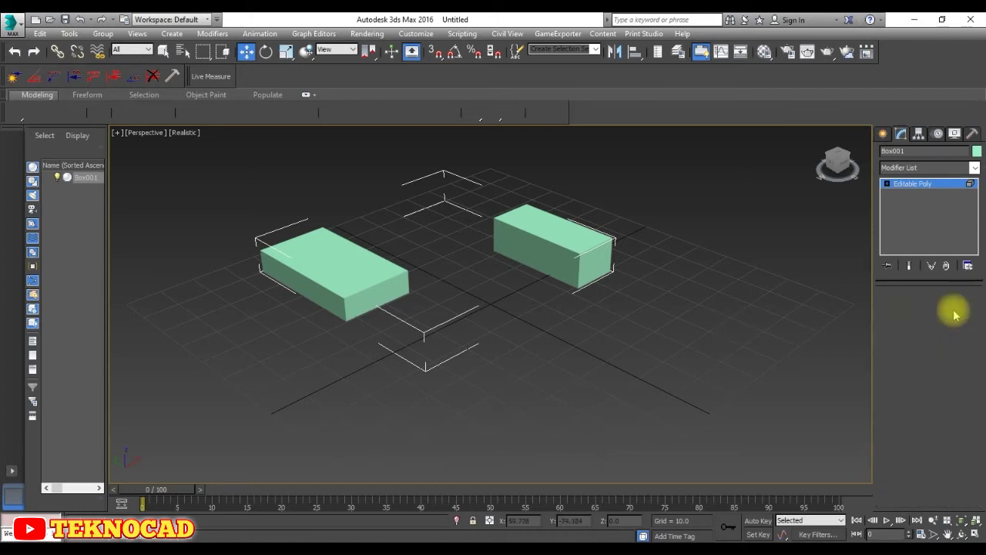
{"action": "left_click", "coordinate": [588, 330]}
{"action": "left_click", "coordinate": [376, 264]}
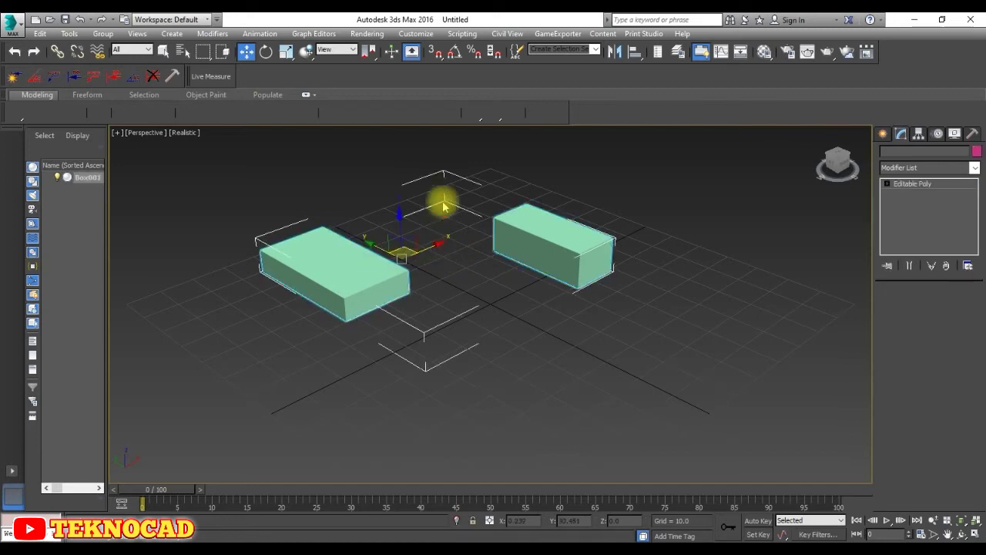
{"action": "mouse_move", "coordinate": [440, 231]}
{"action": "left_mouse_down"}
{"action": "mouse_move", "coordinate": [418, 262]}
{"action": "mouse_move", "coordinate": [638, 236]}
{"action": "mouse_move", "coordinate": [500, 282]}
{"action": "mouse_move", "coordinate": [544, 270]}
{"action": "mouse_move", "coordinate": [610, 289]}
{"action": "mouse_move", "coordinate": [533, 280]}
{"action": "mouse_move", "coordinate": [436, 326]}
{"action": "mouse_move", "coordinate": [502, 319]}
{"action": "mouse_move", "coordinate": [469, 371]}
{"action": "mouse_move", "coordinate": [532, 326]}
{"action": "mouse_move", "coordinate": [396, 399]}
{"action": "mouse_move", "coordinate": [457, 412]}
{"action": "mouse_move", "coordinate": [442, 420]}
{"action": "mouse_move", "coordinate": [524, 354]}
{"action": "mouse_move", "coordinate": [467, 383]}
{"action": "left_mouse_up"}
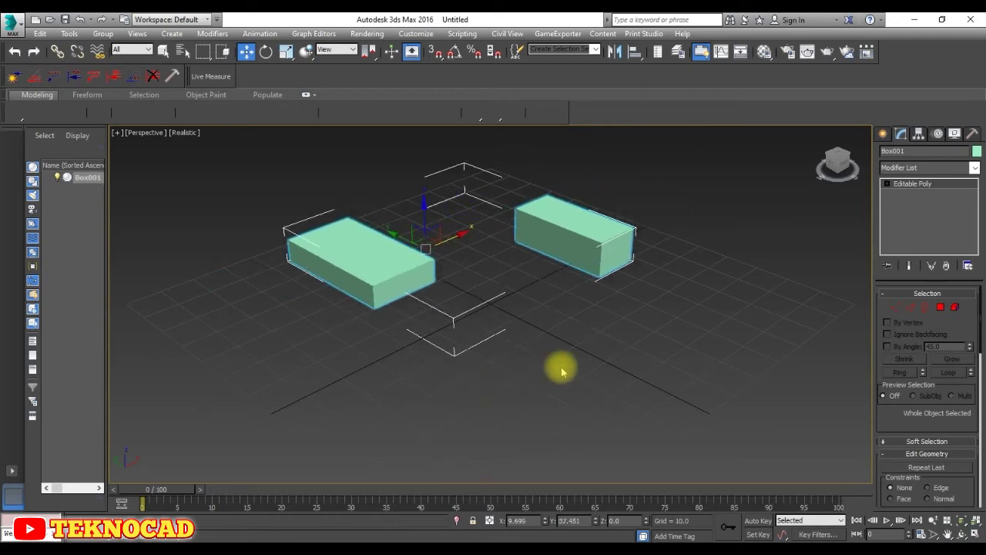
{"action": "left_click", "coordinate": [711, 346]}
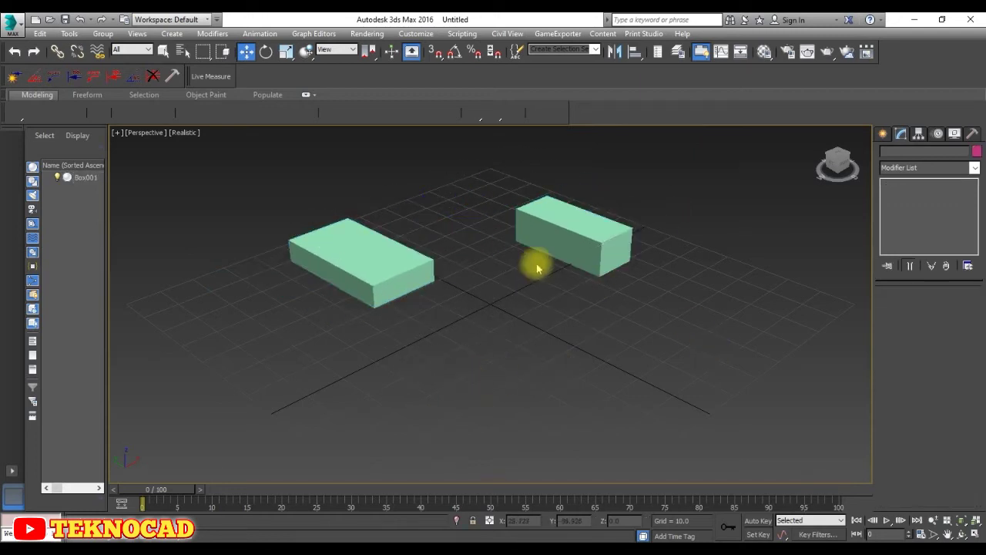
Step: Reselect Box001 in the viewport and scene list, then clear the selection
{"action": "left_click", "coordinate": [372, 261]}
{"action": "left_click", "coordinate": [682, 336]}
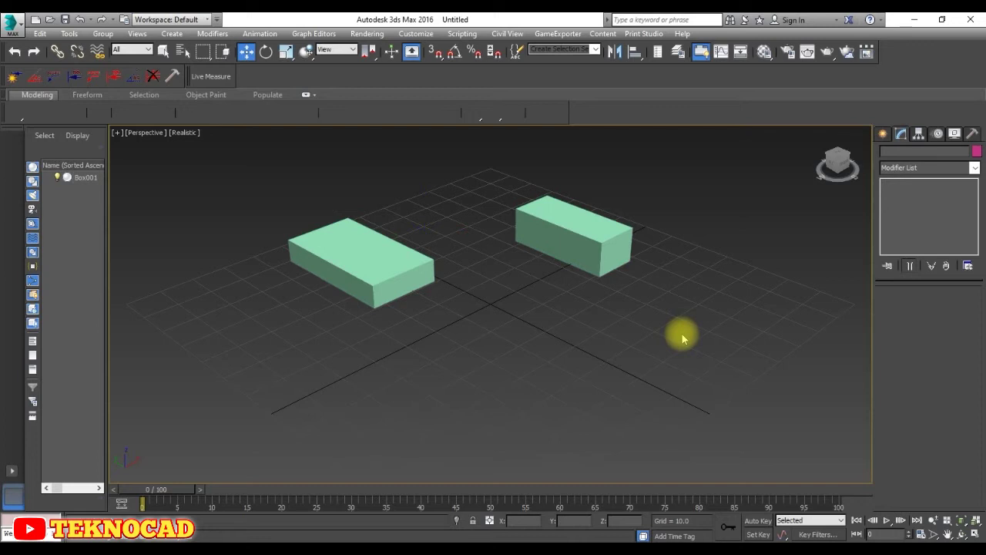
{"action": "left_click", "coordinate": [85, 177]}
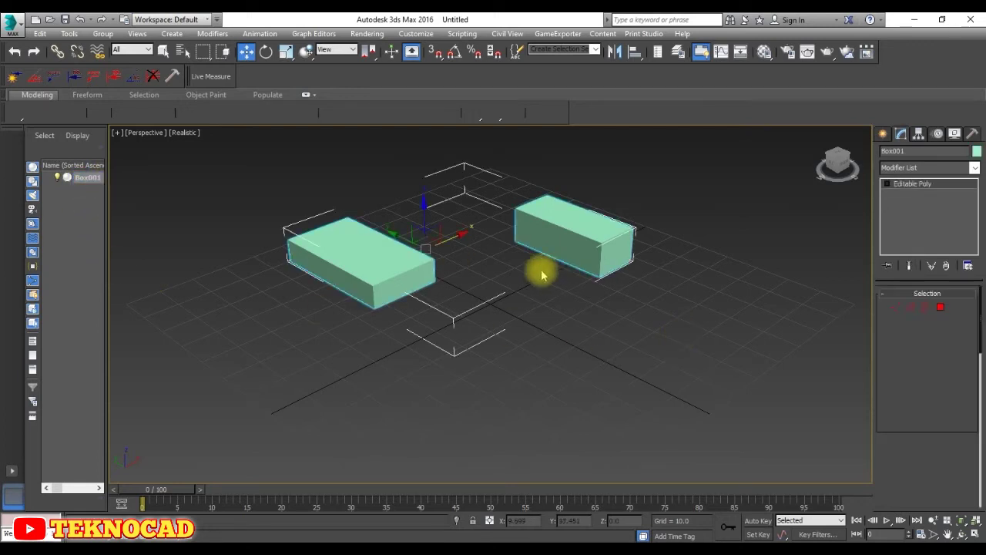
{"action": "scroll", "coordinate": [532, 262], "scroll_direction": "down", "scroll_amount": 3}
{"action": "scroll", "coordinate": [580, 246], "scroll_direction": "up", "scroll_amount": 1}
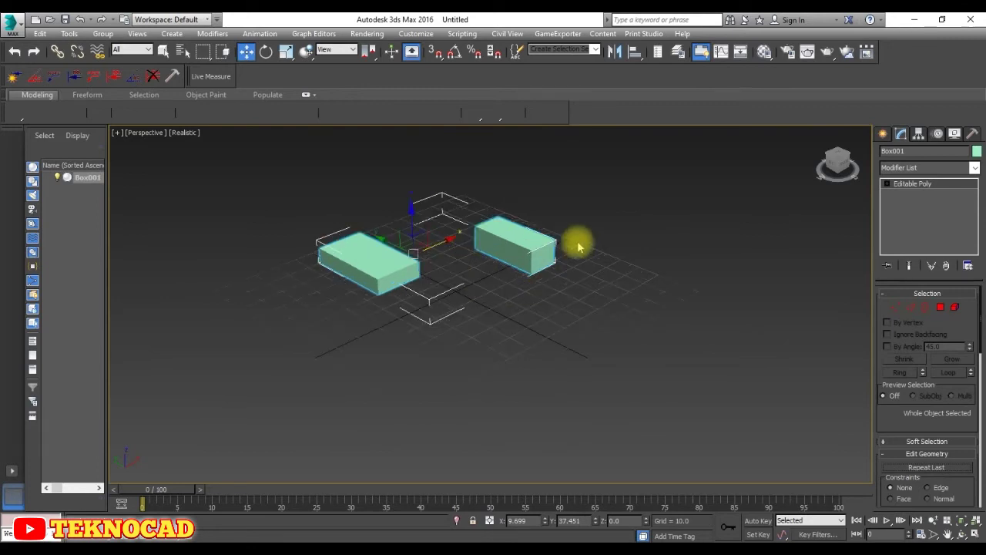
{"action": "left_click", "coordinate": [580, 219]}
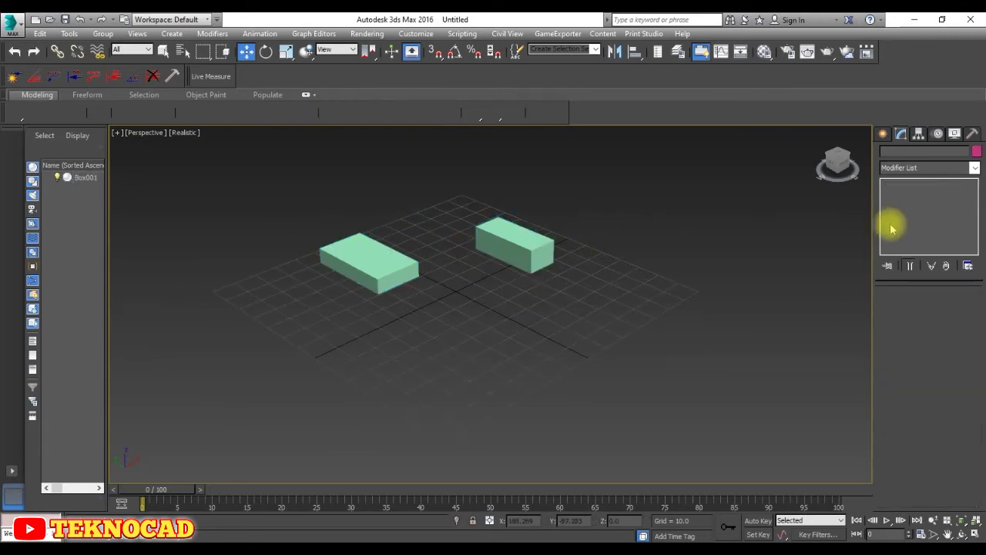
Step: Draw a yellow cone, Cone001, setting its base, height and top radius
{"action": "left_click", "coordinate": [883, 133]}
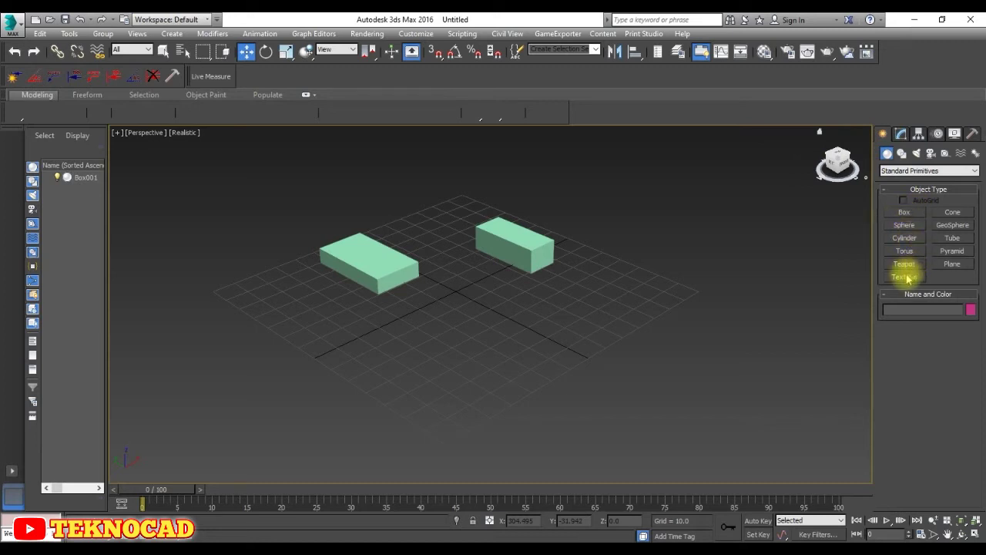
{"action": "left_click", "coordinate": [953, 212]}
{"action": "left_click_drag", "start_coordinate": [583, 308], "coordinate": [621, 334]}
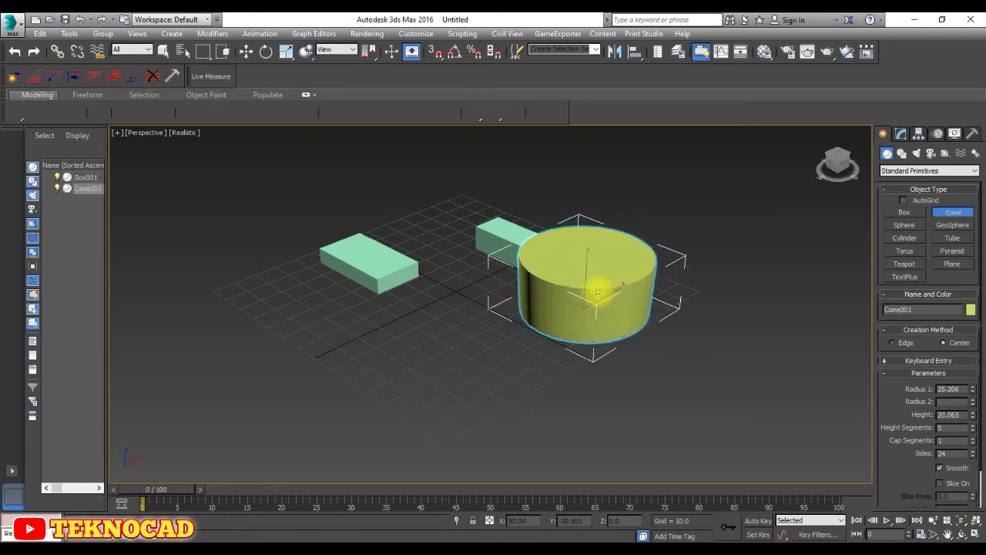
{"action": "left_click", "coordinate": [598, 259]}
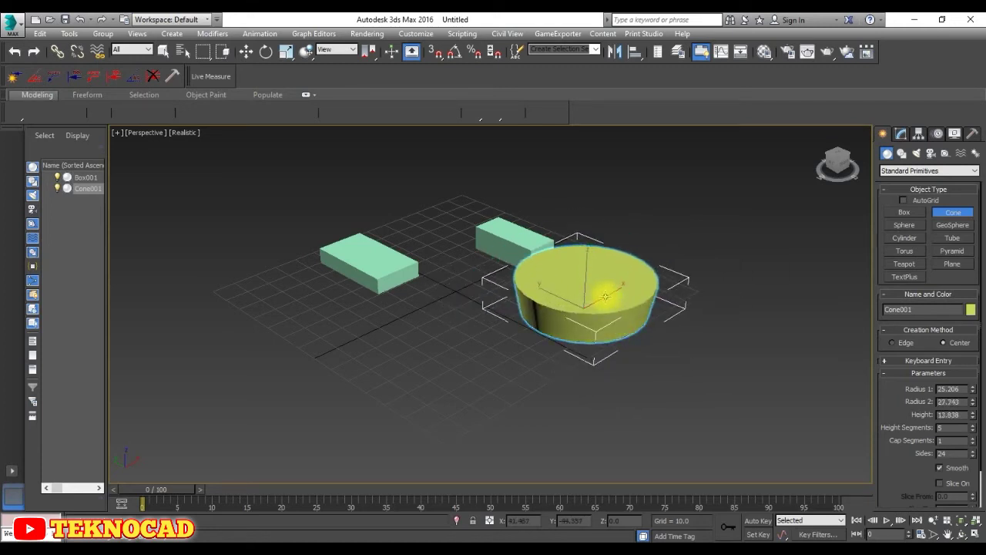
{"action": "left_click", "coordinate": [621, 334]}
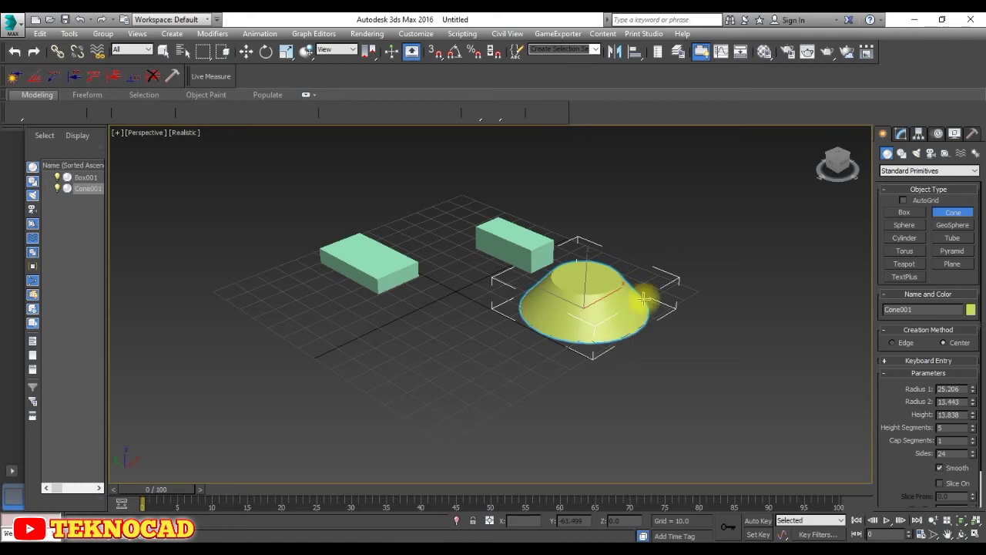
{"action": "right_click", "coordinate": [787, 314]}
Step: Draw a green tube, Tube001, with its outer radius, inner radius and height
{"action": "left_click", "coordinate": [953, 237]}
{"action": "left_click_drag", "start_coordinate": [437, 413], "coordinate": [457, 374]}
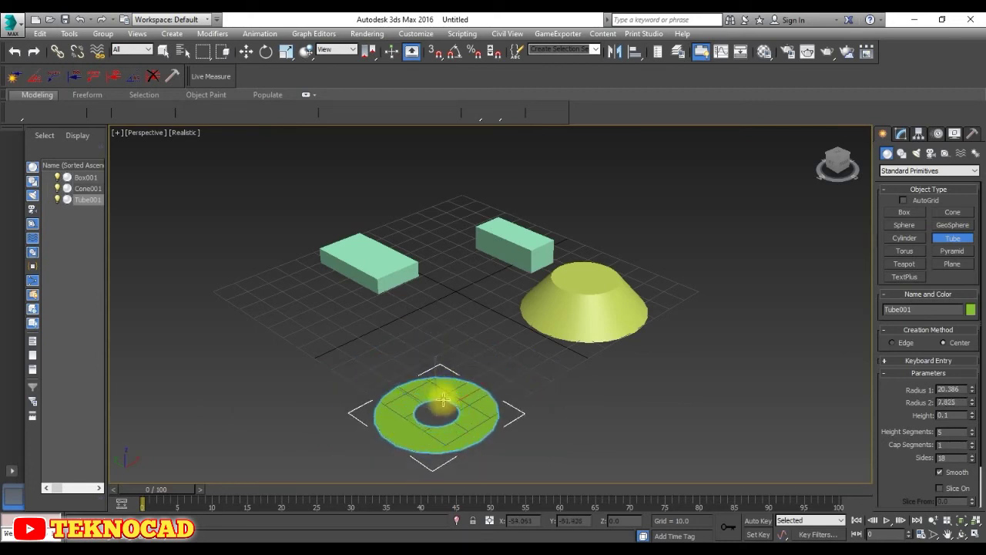
{"action": "left_click", "coordinate": [443, 399]}
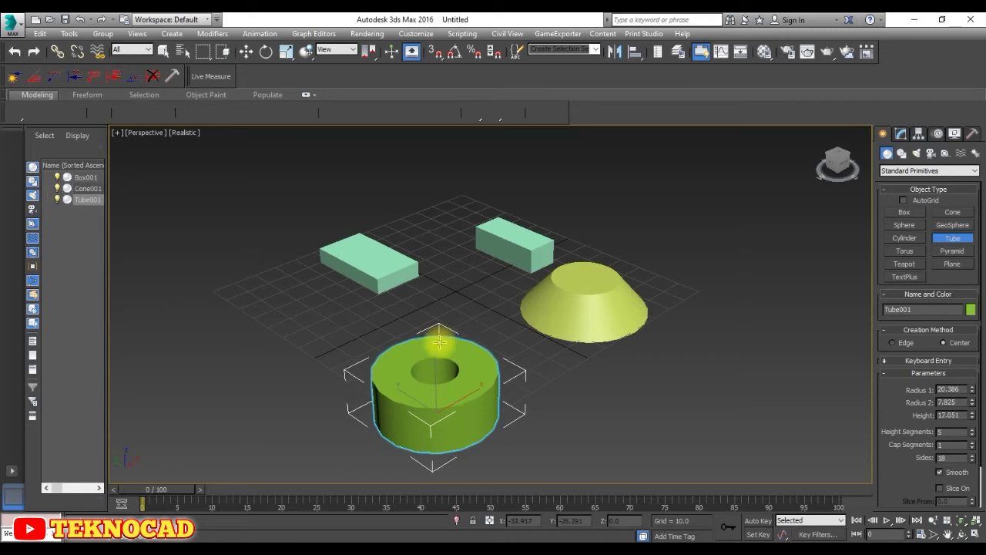
{"action": "left_click", "coordinate": [444, 324]}
{"action": "right_click", "coordinate": [444, 324]}
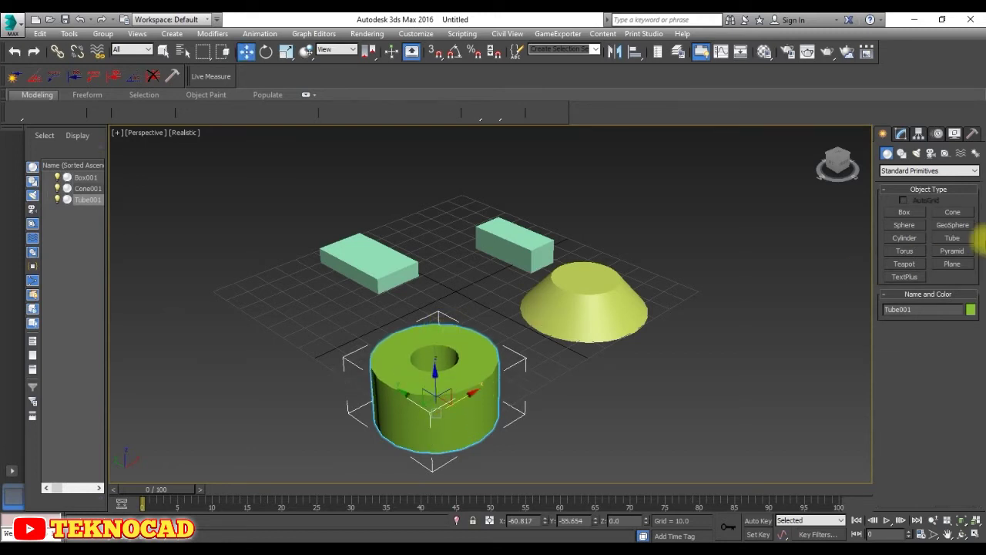
Step: Draw a purple box, Box002, on the grid and deselect it
{"action": "left_click", "coordinate": [903, 215]}
{"action": "mouse_move", "coordinate": [279, 300]}
{"action": "left_mouse_down"}
{"action": "mouse_move", "coordinate": [312, 330]}
{"action": "mouse_move", "coordinate": [286, 347]}
{"action": "left_mouse_up"}
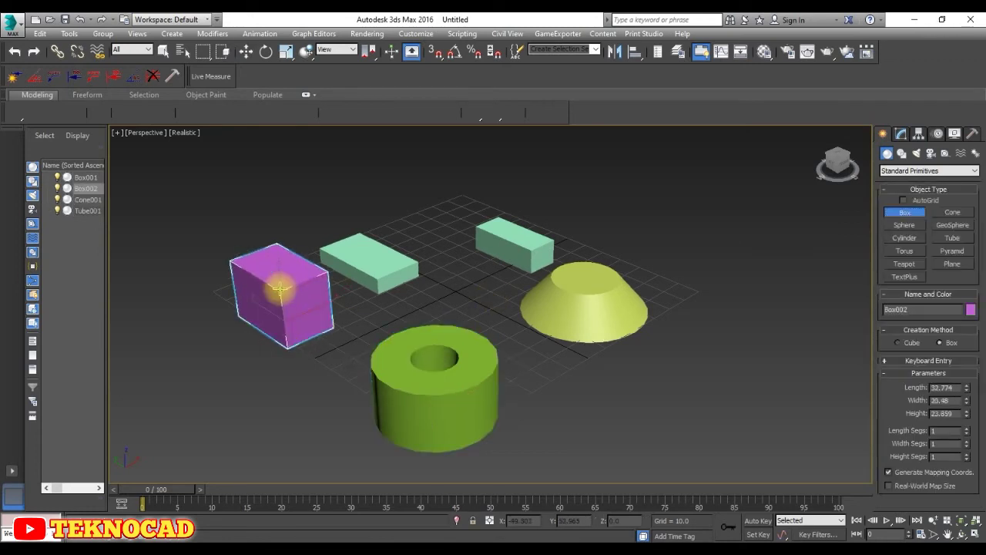
{"action": "right_click", "coordinate": [279, 289]}
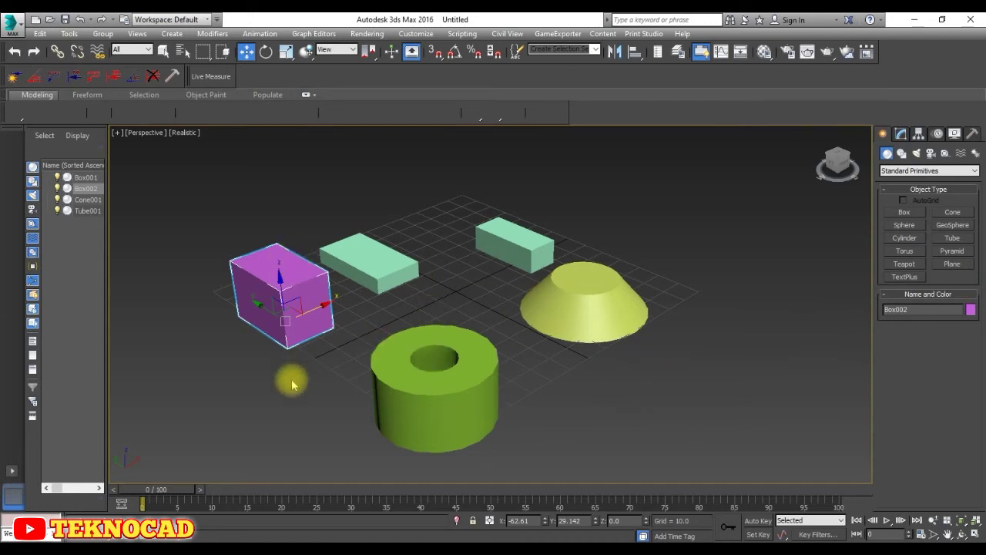
{"action": "left_click", "coordinate": [626, 244]}
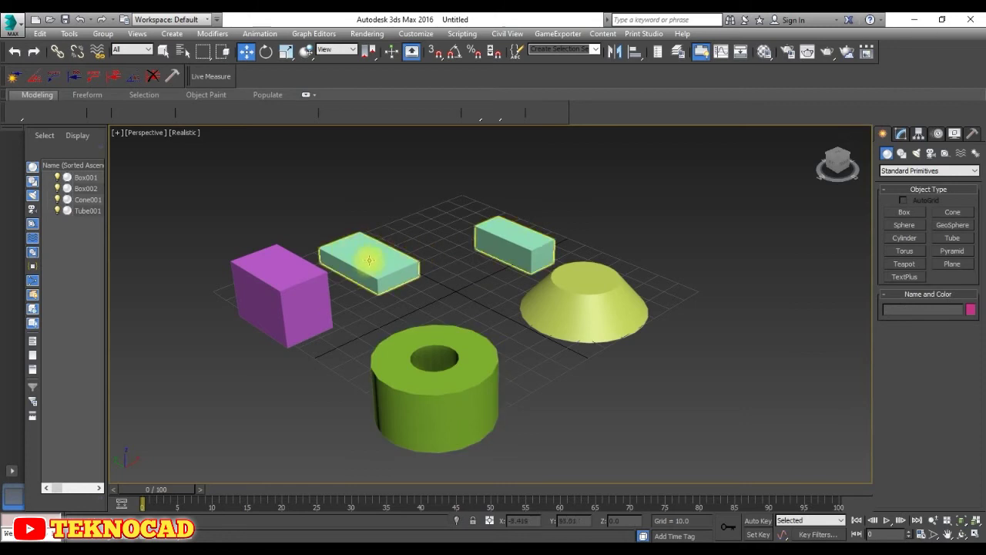
Step: Select Box001 in Modify and switch to Element mode with nothing selected
{"action": "left_click", "coordinate": [385, 266]}
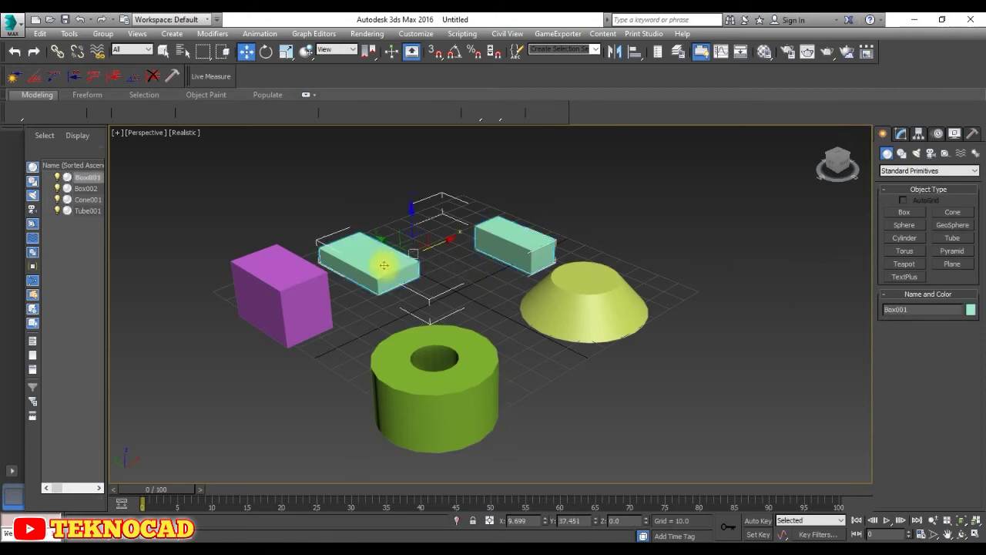
{"action": "left_click", "coordinate": [900, 133]}
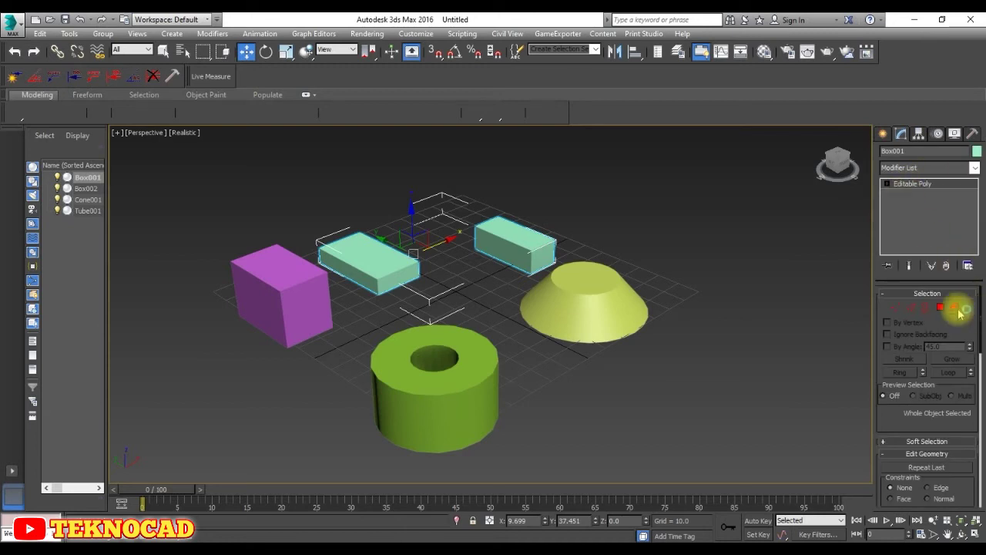
{"action": "left_click", "coordinate": [955, 308]}
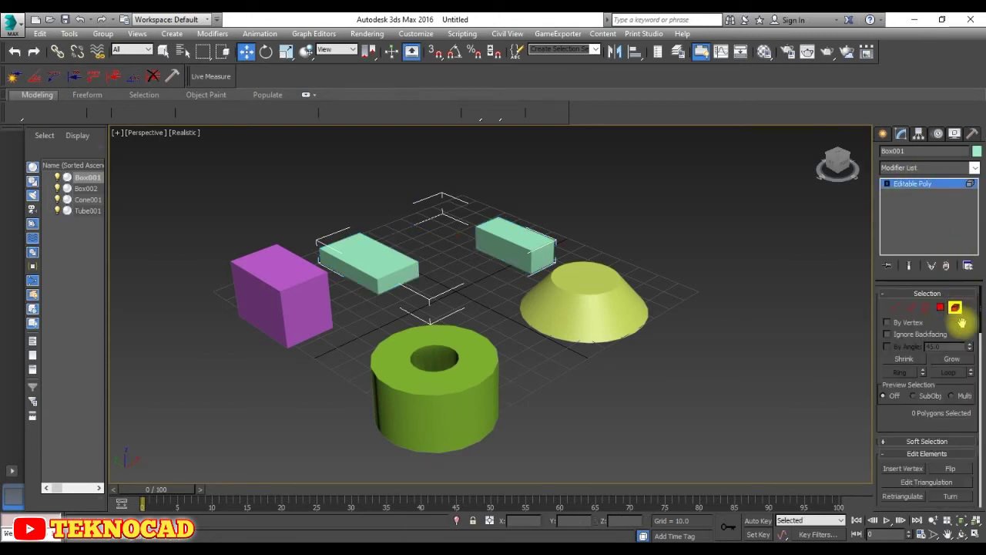
{"action": "left_click", "coordinate": [403, 264]}
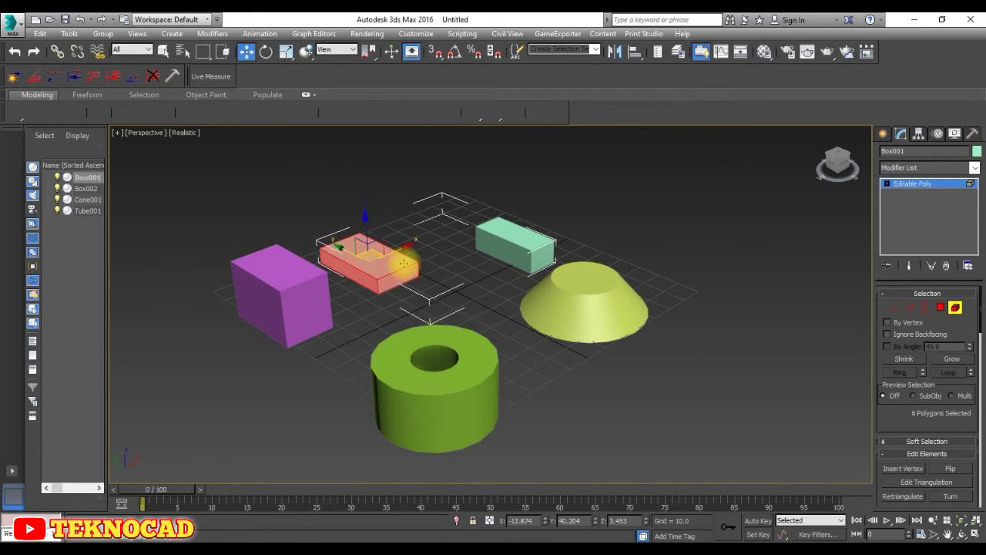
{"action": "left_click", "coordinate": [747, 227]}
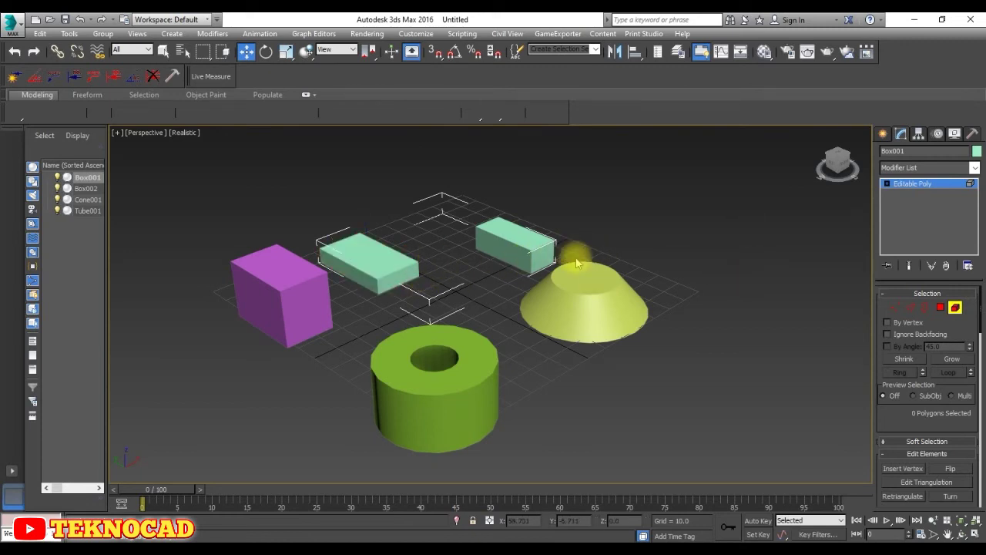
Step: Open the Attach List showing Box002, Cone001 and Tube001
{"action": "scroll", "coordinate": [916, 424], "scroll_direction": "down", "scroll_amount": 2}
{"action": "scroll", "coordinate": [930, 434], "scroll_direction": "down", "scroll_amount": 2}
{"action": "scroll", "coordinate": [934, 445], "scroll_direction": "down", "scroll_amount": 2}
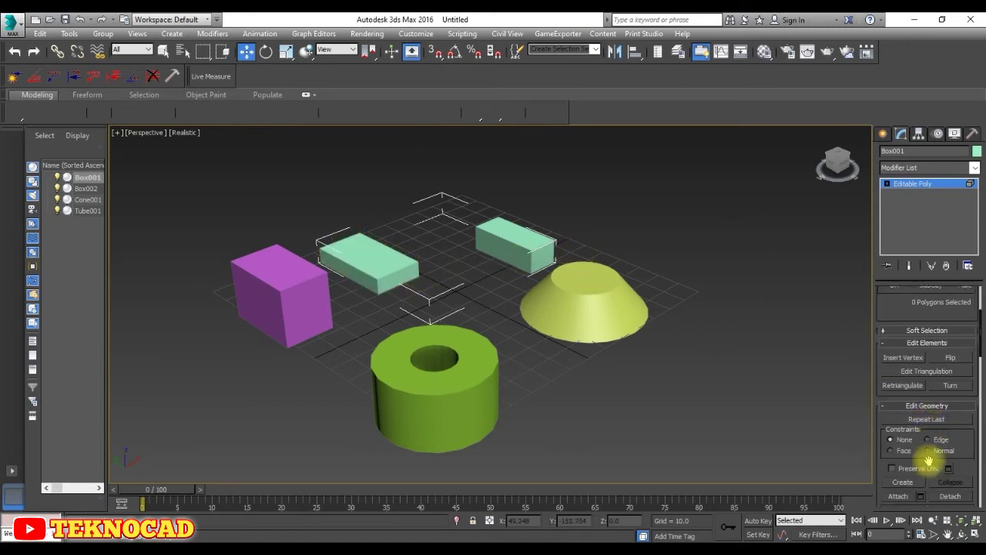
{"action": "scroll", "coordinate": [923, 481], "scroll_direction": "down", "scroll_amount": 1}
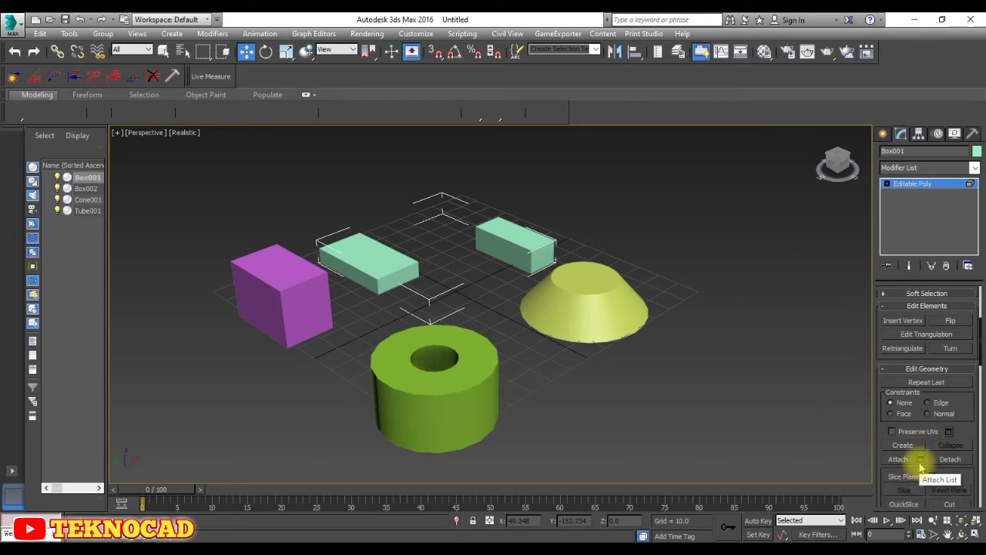
{"action": "left_click", "coordinate": [921, 460]}
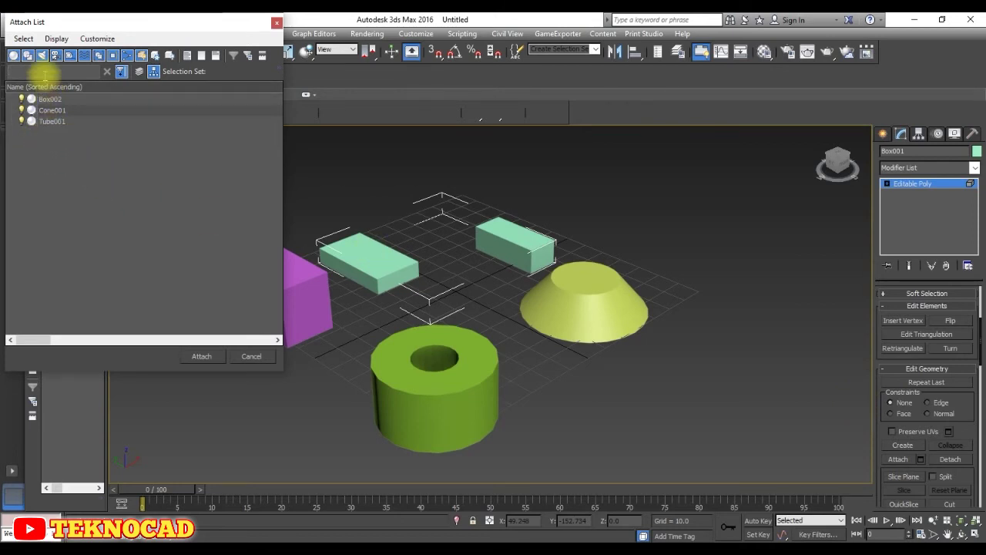
Step: Select all of Box002, Cone001 and Tube001 in the Attach List and attach them
{"action": "left_click", "coordinate": [24, 38]}
{"action": "left_click", "coordinate": [38, 51]}
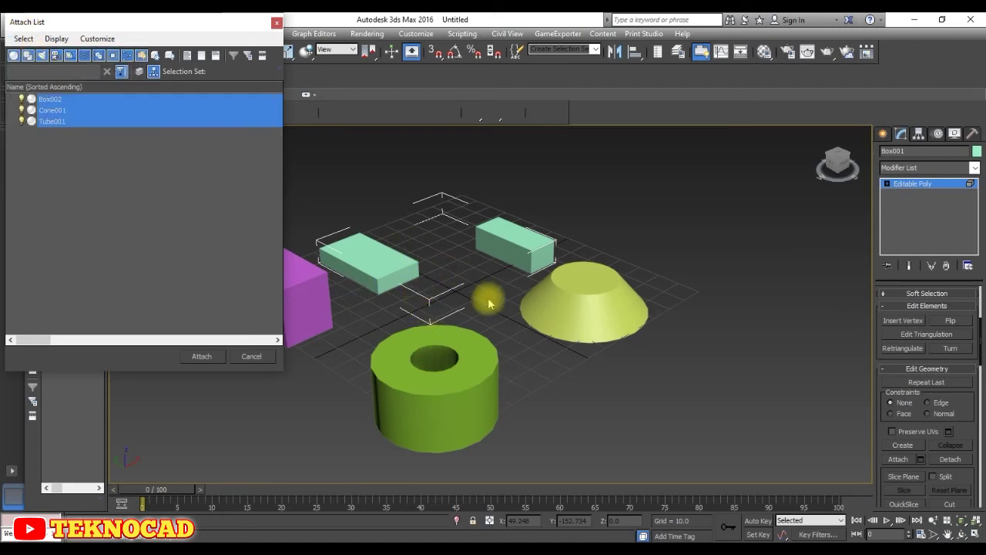
{"action": "key", "text": "Return"}
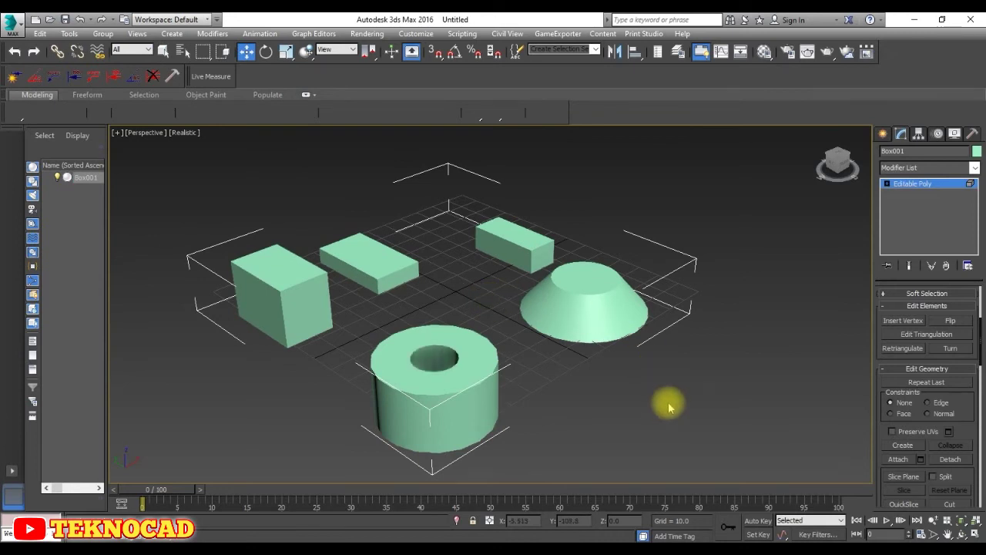
Step: Orbit and pan the view, then select and clear the cone's element
{"action": "mouse_move", "coordinate": [658, 403]}
{"action": "middle_mouse_down", "text": "alt"}
{"action": "mouse_move", "coordinate": [521, 370]}
{"action": "mouse_move", "coordinate": [609, 370]}
{"action": "mouse_move", "coordinate": [645, 400]}
{"action": "middle_mouse_up", "text": "alt"}
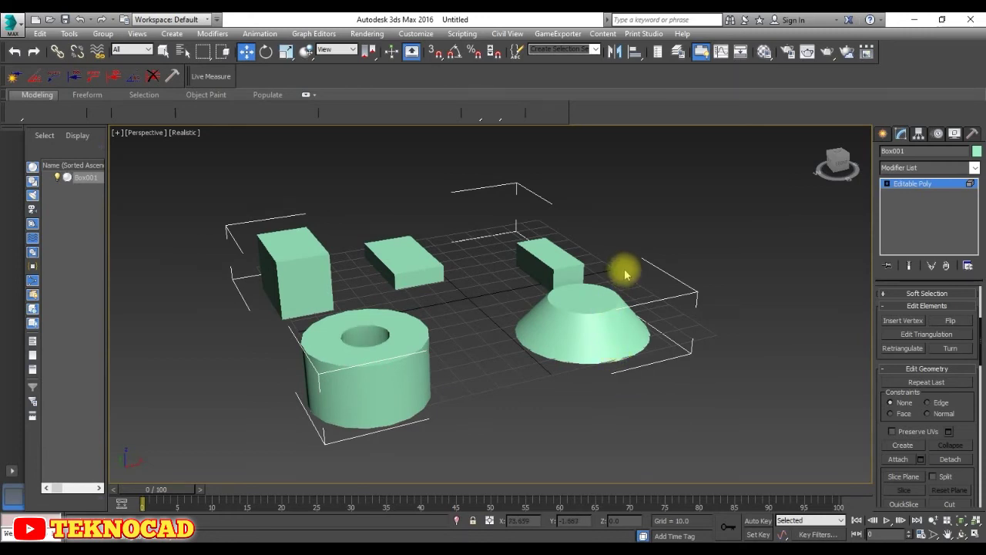
{"action": "middle_click_drag", "start_coordinate": [625, 269], "coordinate": [583, 285]}
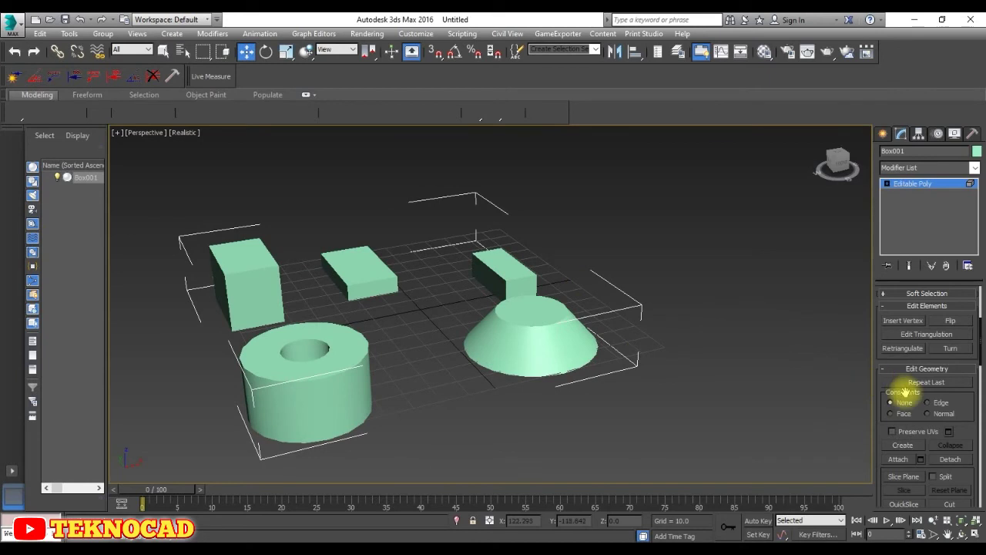
{"action": "left_click", "coordinate": [541, 317]}
{"action": "left_click", "coordinate": [741, 375]}
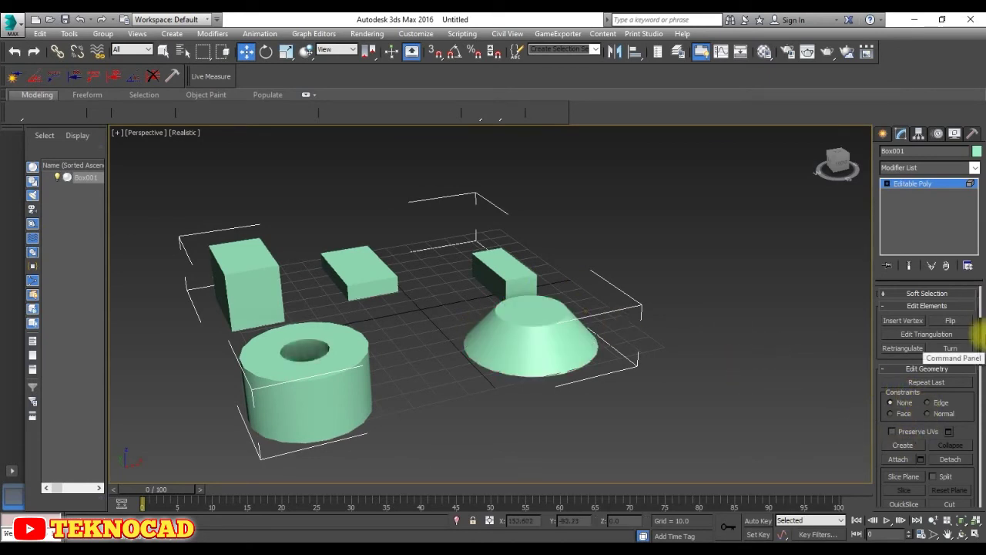
{"action": "scroll", "coordinate": [933, 347], "scroll_direction": "up", "scroll_amount": 2}
{"action": "scroll", "coordinate": [932, 349], "scroll_direction": "up", "scroll_amount": 2}
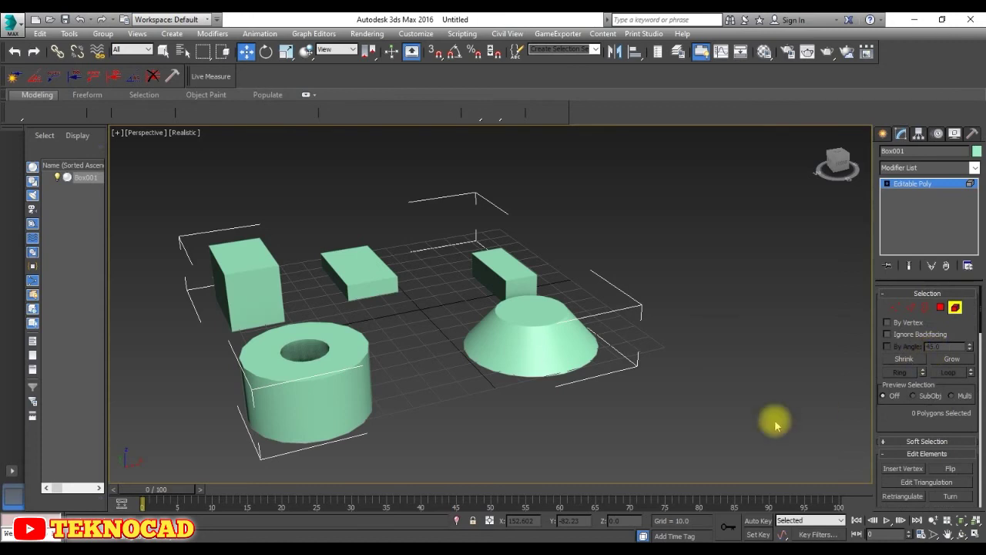
Step: Select the cone element and run Detach with the Detach As Element option
{"action": "left_click", "coordinate": [528, 320]}
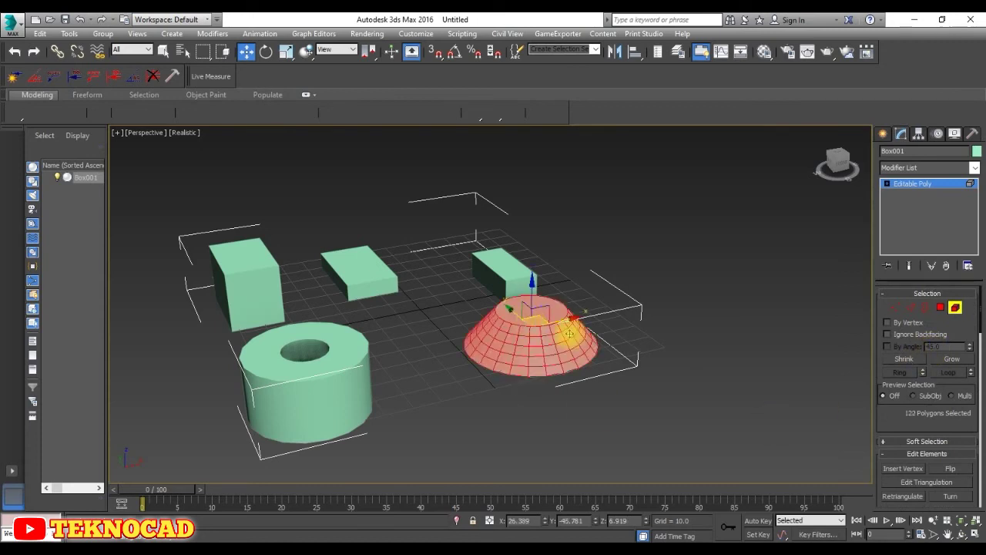
{"action": "scroll", "coordinate": [967, 416], "scroll_direction": "down", "scroll_amount": 2}
{"action": "scroll", "coordinate": [967, 432], "scroll_direction": "down", "scroll_amount": 2}
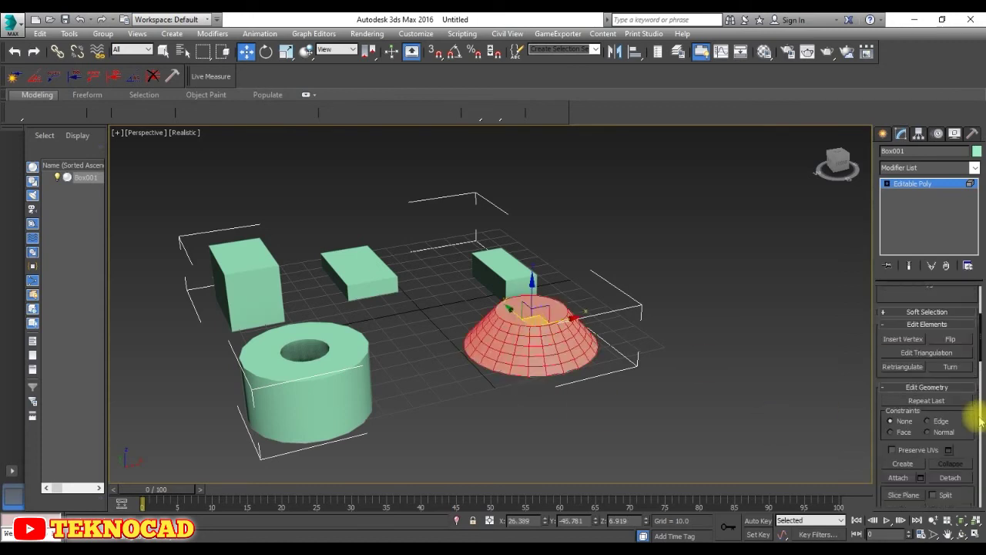
{"action": "left_click", "coordinate": [952, 477]}
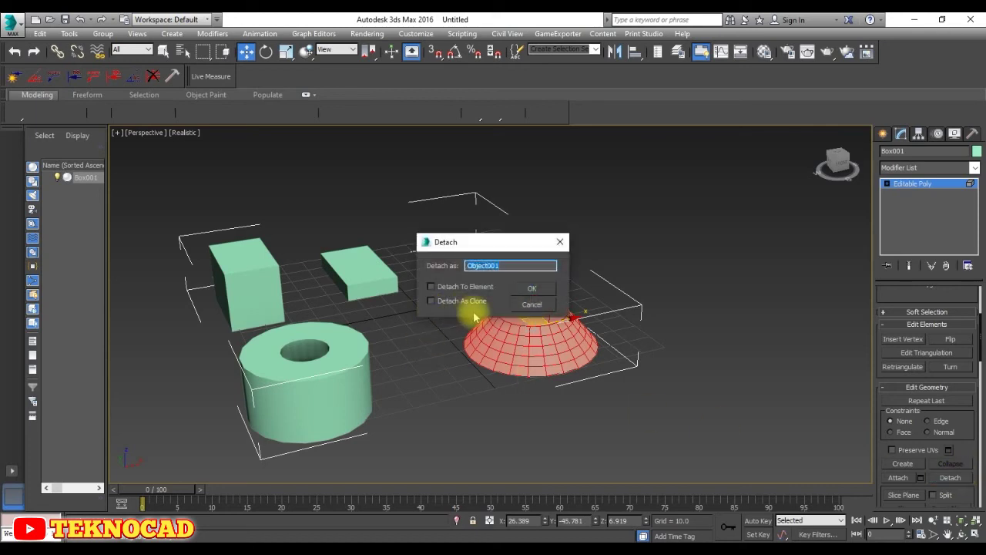
{"action": "left_click", "coordinate": [466, 285]}
{"action": "left_click", "coordinate": [533, 287]}
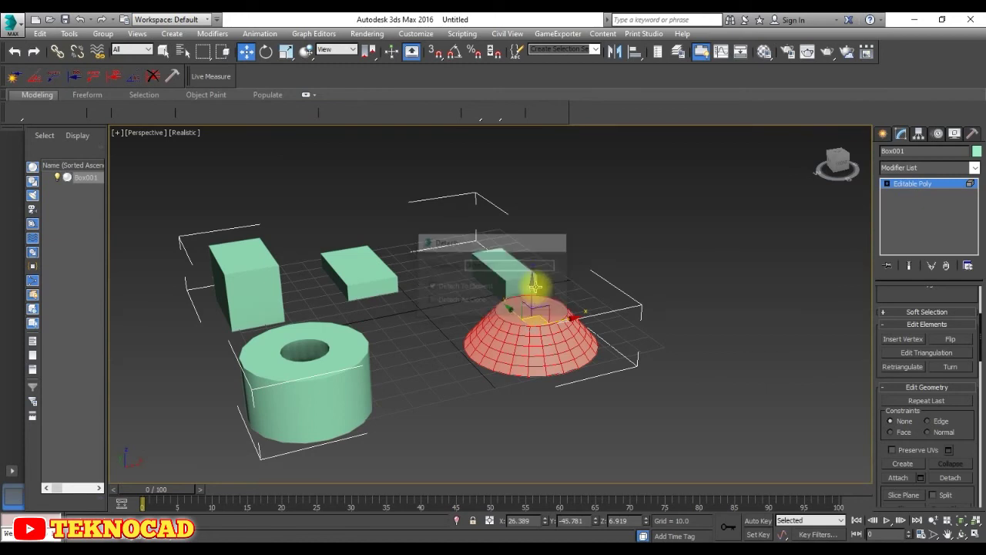
{"action": "left_click", "coordinate": [698, 371]}
{"action": "left_click", "coordinate": [516, 335]}
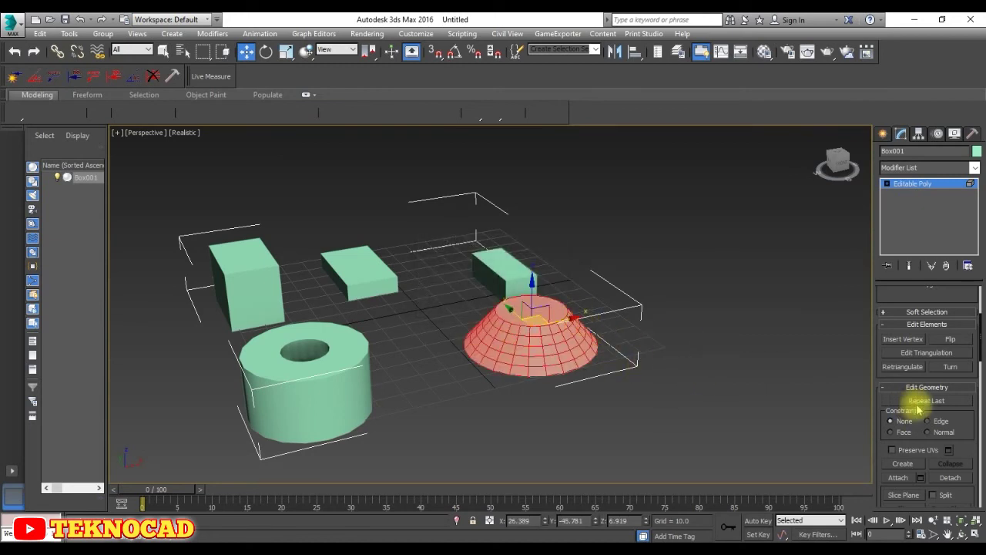
Step: Exit Element mode and reselect the combined Box001 object
{"action": "scroll", "coordinate": [918, 410], "scroll_direction": "up", "scroll_amount": 3}
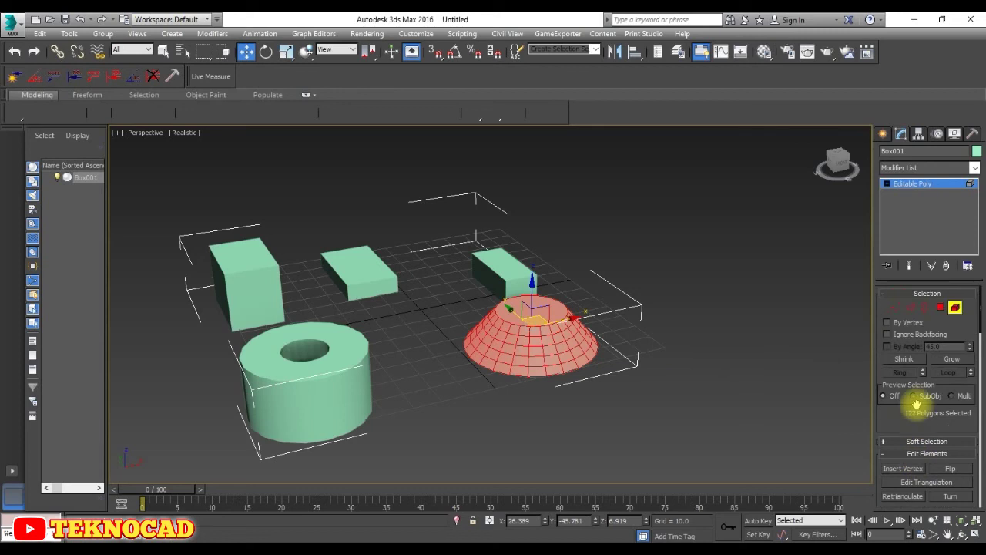
{"action": "left_click", "coordinate": [956, 308]}
{"action": "left_click", "coordinate": [732, 346]}
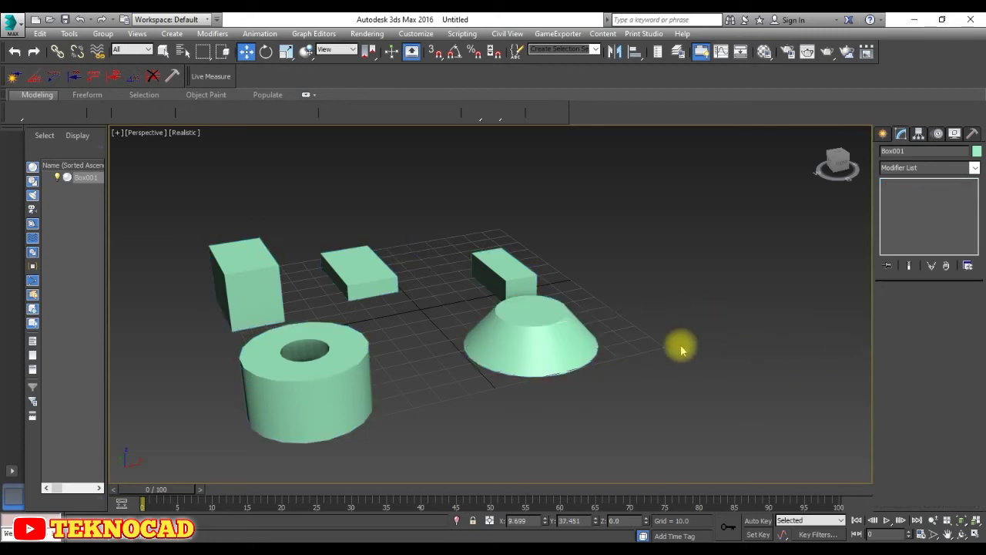
{"action": "left_click", "coordinate": [539, 340]}
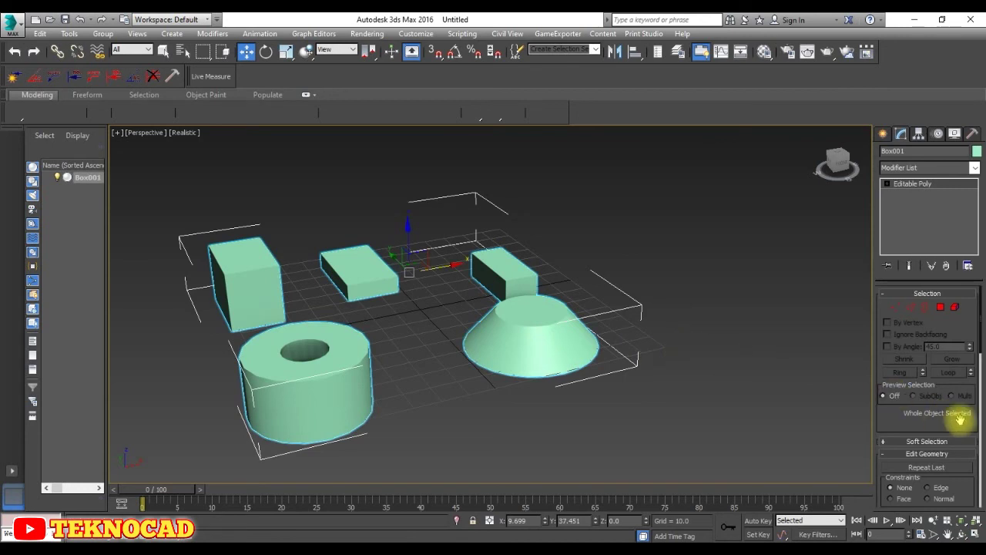
{"action": "scroll", "coordinate": [959, 418], "scroll_direction": "down", "scroll_amount": 3}
{"action": "scroll", "coordinate": [960, 416], "scroll_direction": "up", "scroll_amount": 2}
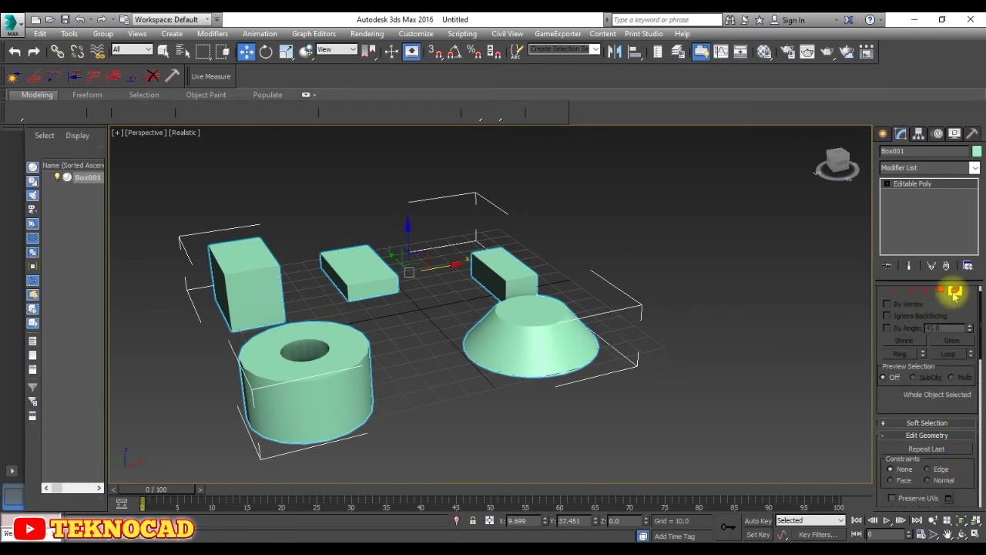
Step: Select the cone element again and detach it as separate object Object001
{"action": "left_click", "coordinate": [955, 291]}
{"action": "left_click", "coordinate": [548, 342]}
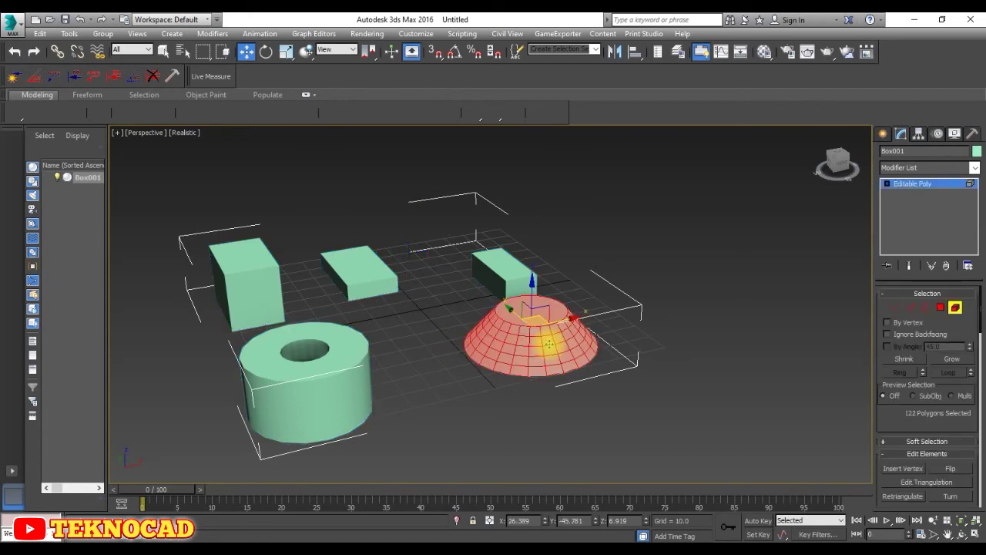
{"action": "scroll", "coordinate": [968, 439], "scroll_direction": "down", "scroll_amount": 4}
{"action": "scroll", "coordinate": [968, 434], "scroll_direction": "down", "scroll_amount": 3}
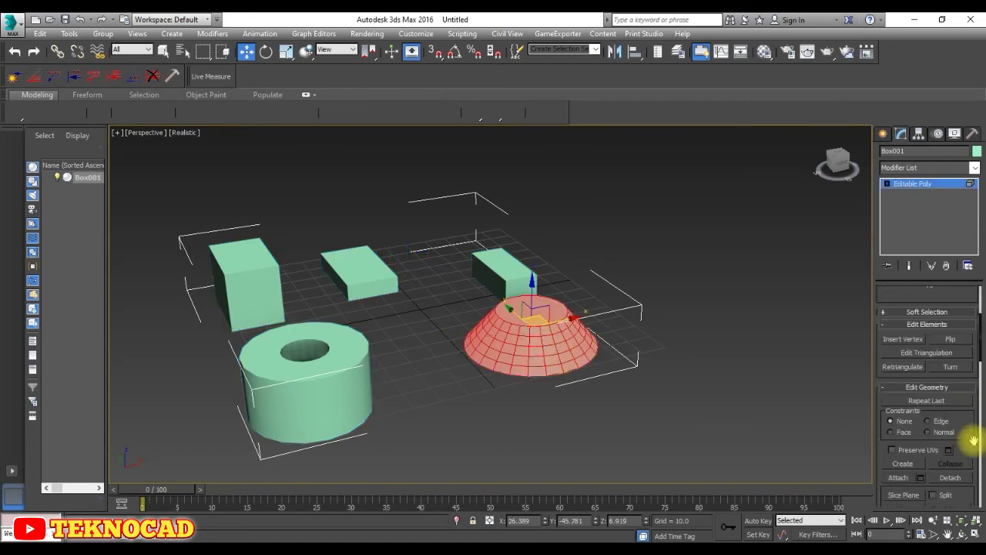
{"action": "left_click", "coordinate": [954, 477]}
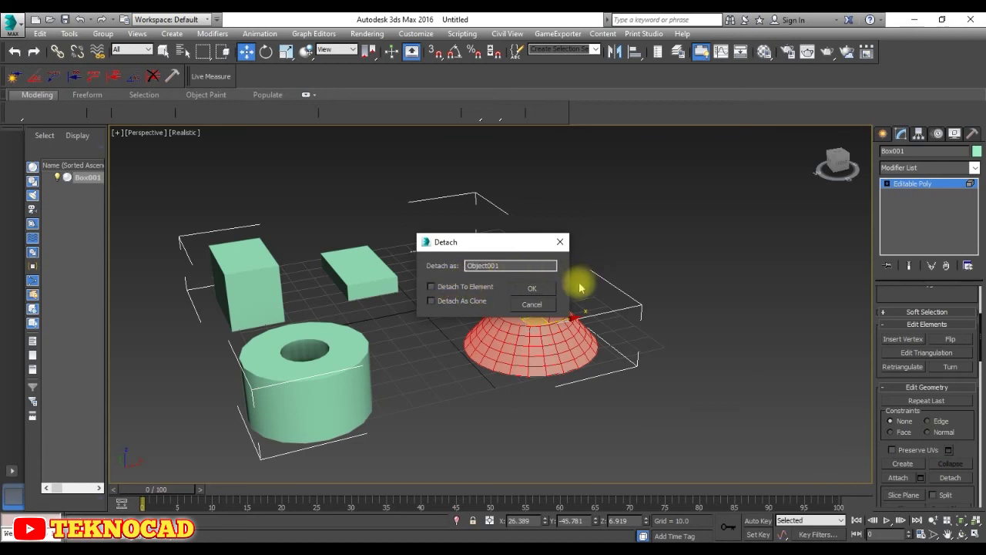
{"action": "left_click", "coordinate": [533, 290]}
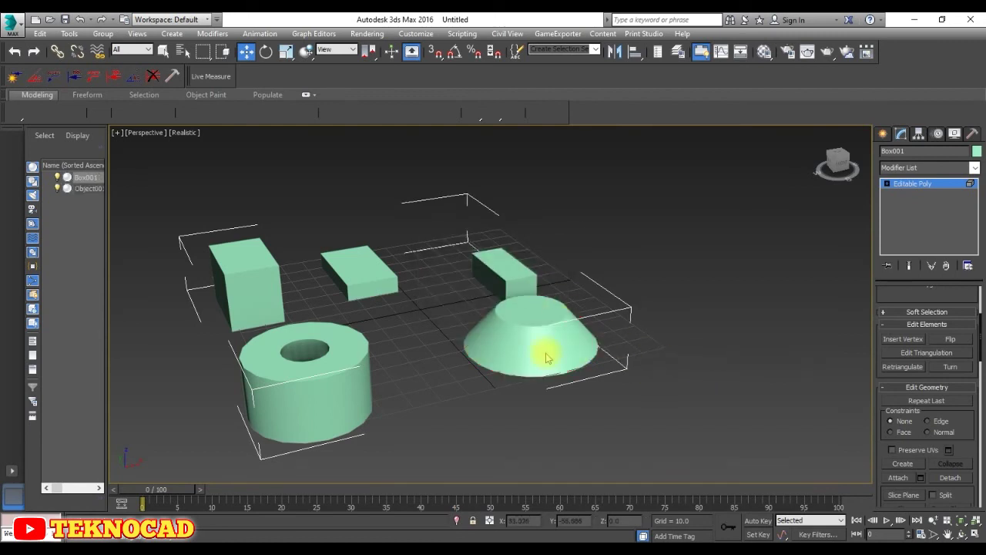
Step: Toggle the cone Object001's visibility off and on to confirm it is a separate object
{"action": "left_click", "coordinate": [88, 188]}
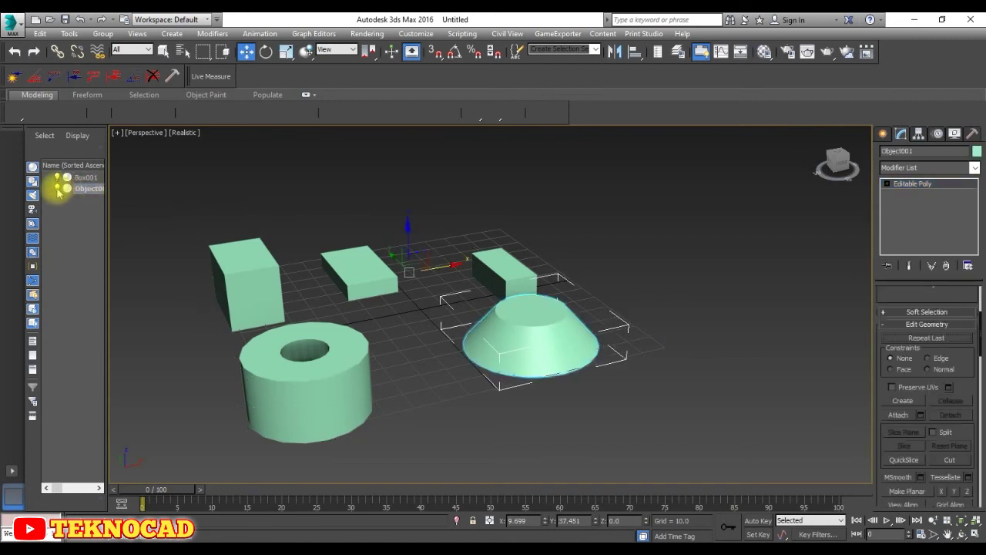
{"action": "left_click", "coordinate": [57, 189]}
{"action": "left_click", "coordinate": [58, 192]}
{"action": "left_click", "coordinate": [58, 192]}
{"action": "left_click", "coordinate": [59, 193]}
{"action": "left_click", "coordinate": [59, 193]}
{"action": "left_click", "coordinate": [58, 193]}
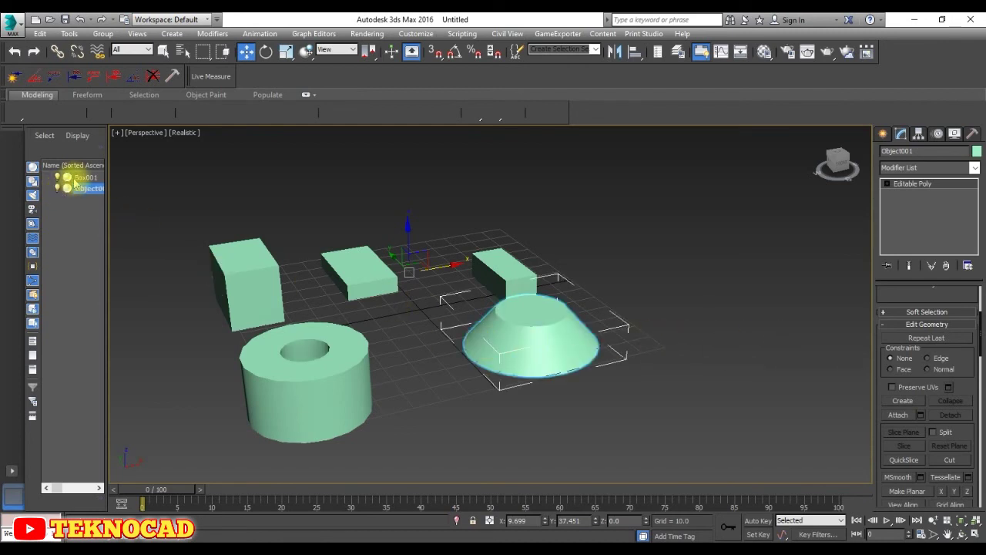
Step: Select Box001 and pick its tall box element
{"action": "left_click", "coordinate": [77, 178]}
{"action": "scroll", "coordinate": [932, 389], "scroll_direction": "down", "scroll_amount": 1}
{"action": "scroll", "coordinate": [929, 391], "scroll_direction": "down", "scroll_amount": 1}
{"action": "scroll", "coordinate": [928, 392], "scroll_direction": "down", "scroll_amount": 1}
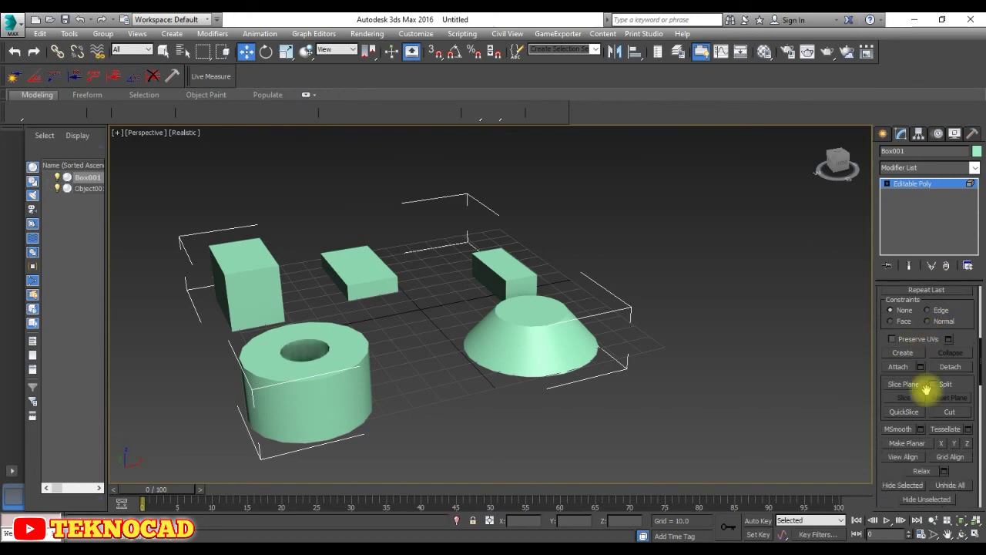
{"action": "scroll", "coordinate": [926, 389], "scroll_direction": "down", "scroll_amount": 1}
{"action": "left_click", "coordinate": [252, 273]}
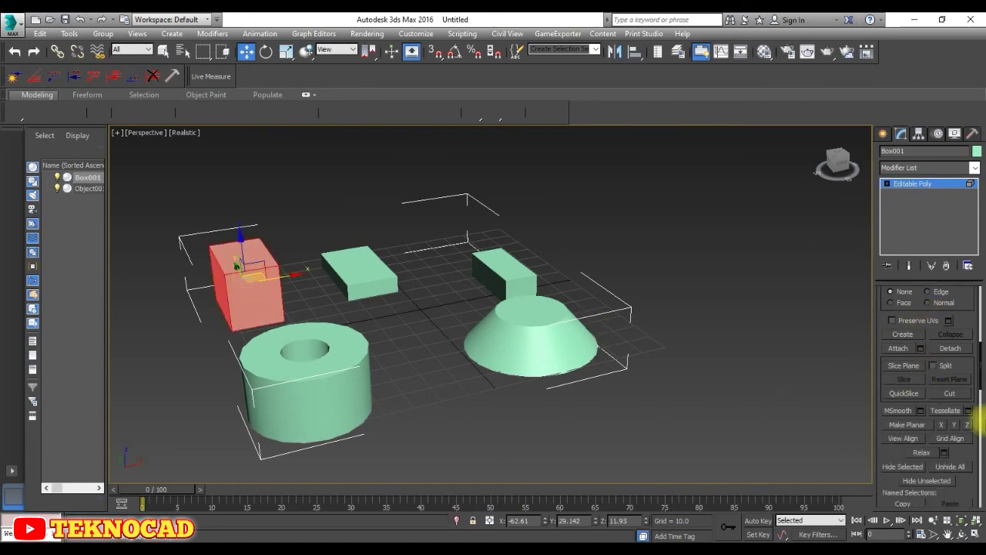
Step: Detach the tall box element as a new object named Object002
{"action": "scroll", "coordinate": [962, 381], "scroll_direction": "down", "scroll_amount": 1}
{"action": "scroll", "coordinate": [959, 416], "scroll_direction": "down", "scroll_amount": 1}
{"action": "scroll", "coordinate": [956, 443], "scroll_direction": "down", "scroll_amount": 1}
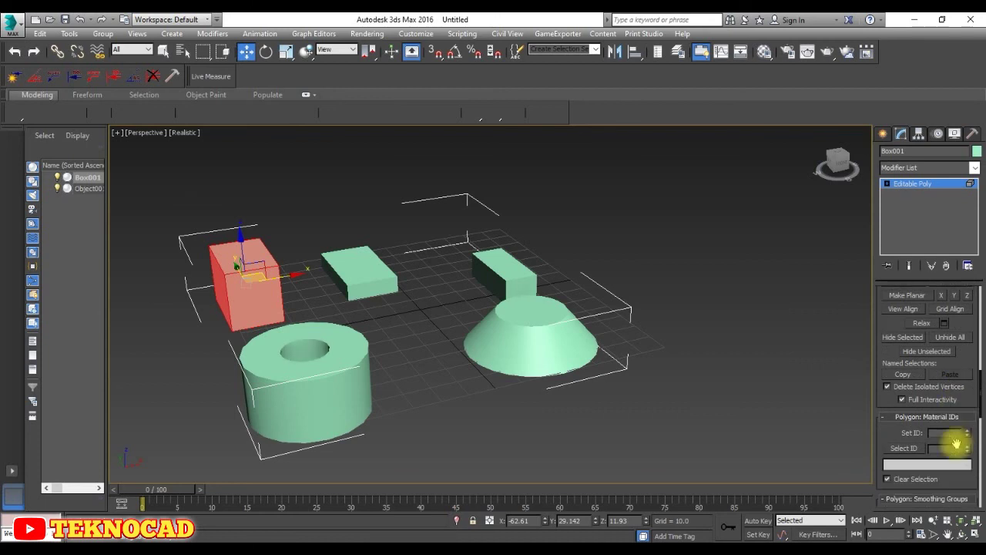
{"action": "scroll", "coordinate": [949, 435], "scroll_direction": "up", "scroll_amount": 1}
{"action": "scroll", "coordinate": [947, 430], "scroll_direction": "up", "scroll_amount": 1}
{"action": "scroll", "coordinate": [950, 429], "scroll_direction": "up", "scroll_amount": 1}
{"action": "left_click", "coordinate": [950, 312]}
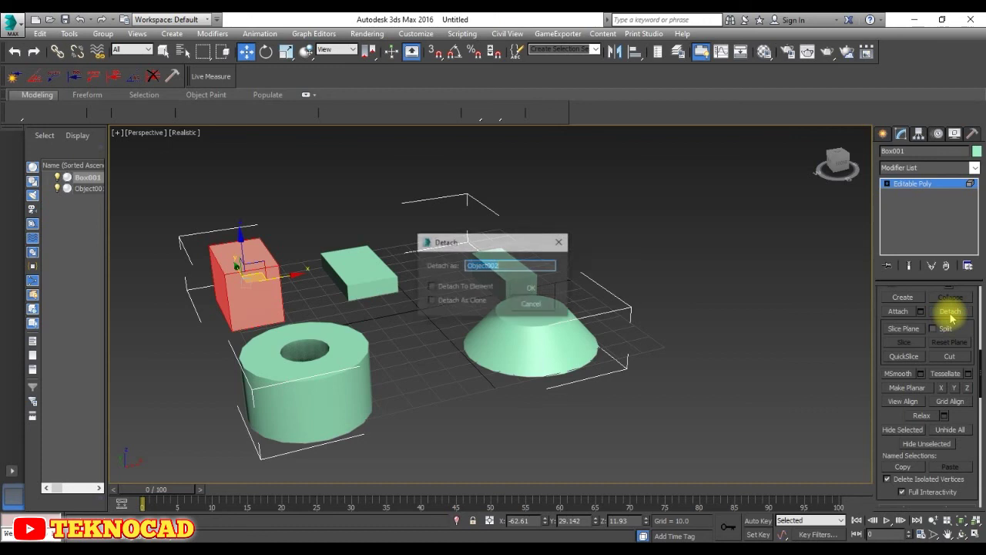
{"action": "left_click", "coordinate": [531, 289]}
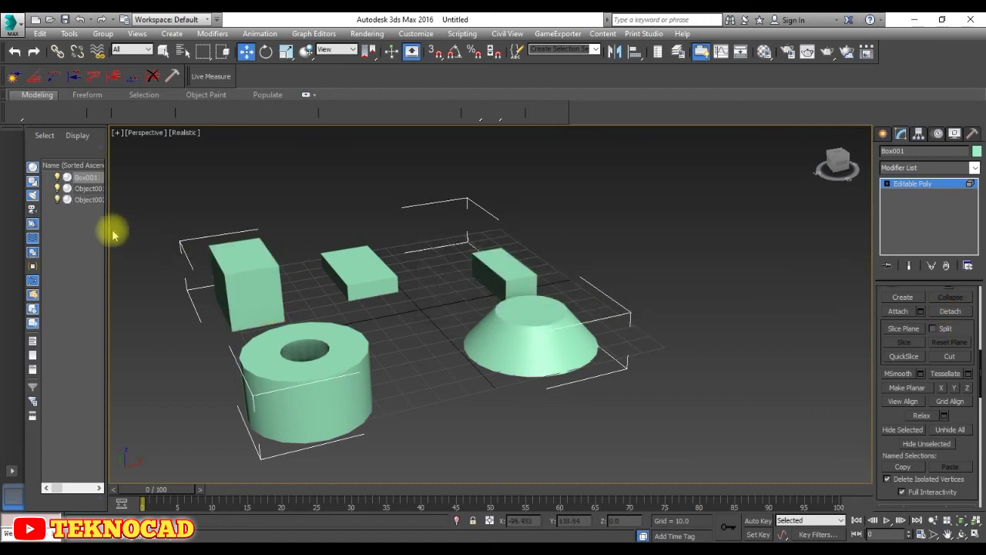
Step: Hide the cone Object001 and Box001 in the Scene Explorer
{"action": "left_click", "coordinate": [57, 188]}
{"action": "left_click", "coordinate": [56, 177]}
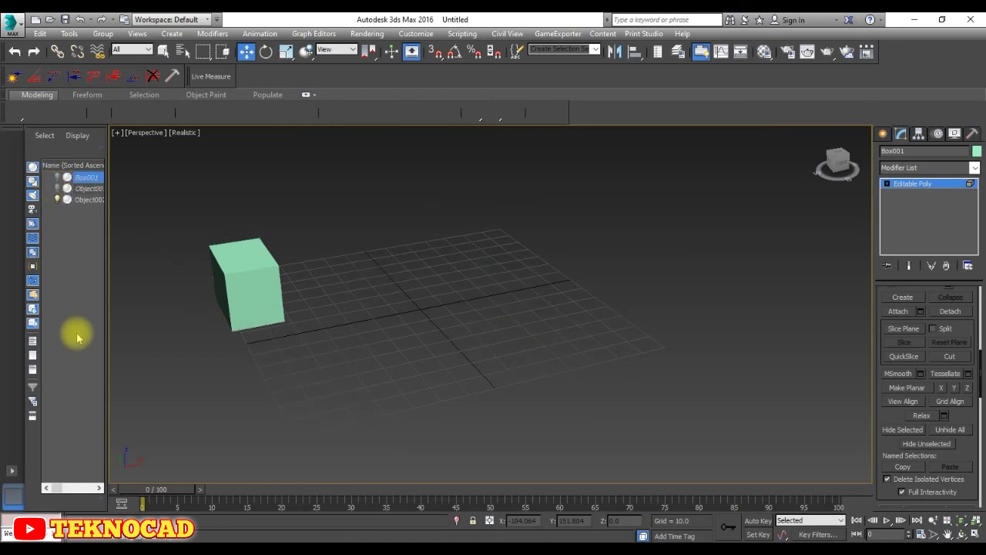